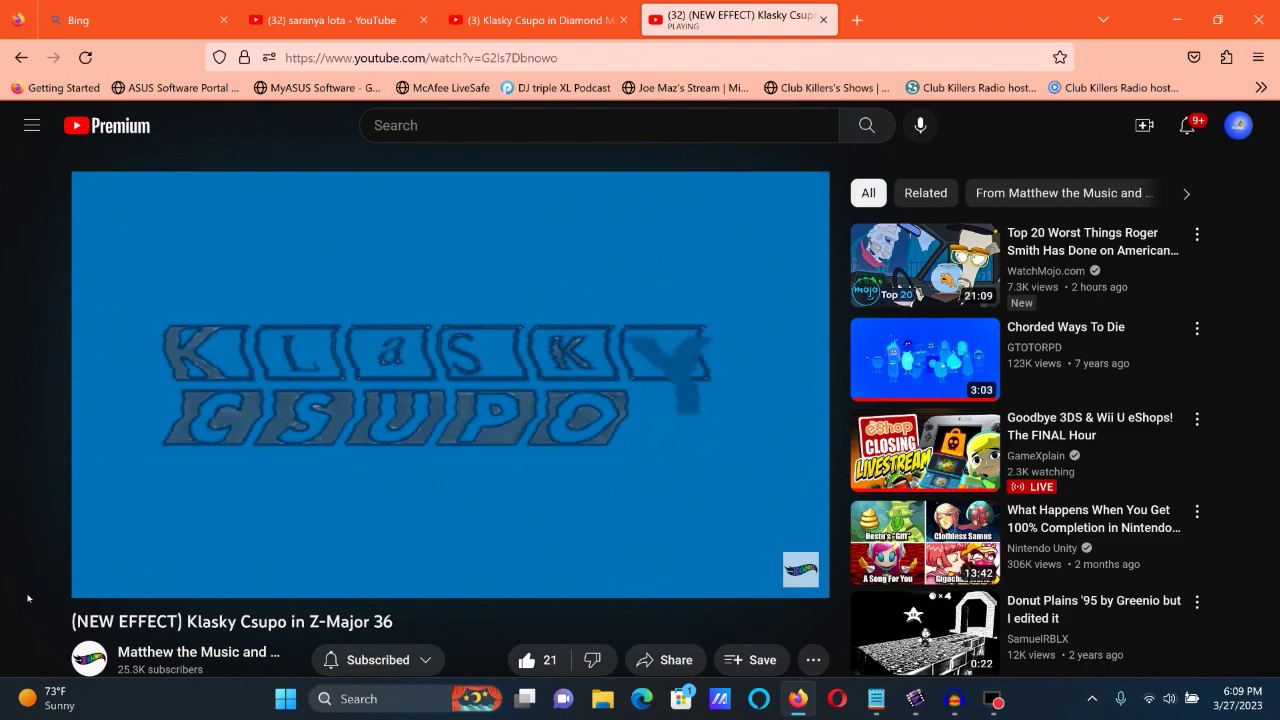
- Expand the Z-Major 36 video's description and comment replies and read through them for effect and pitch instructions
mouse_move(93, 589)
scroll(60, 540, down, 5)
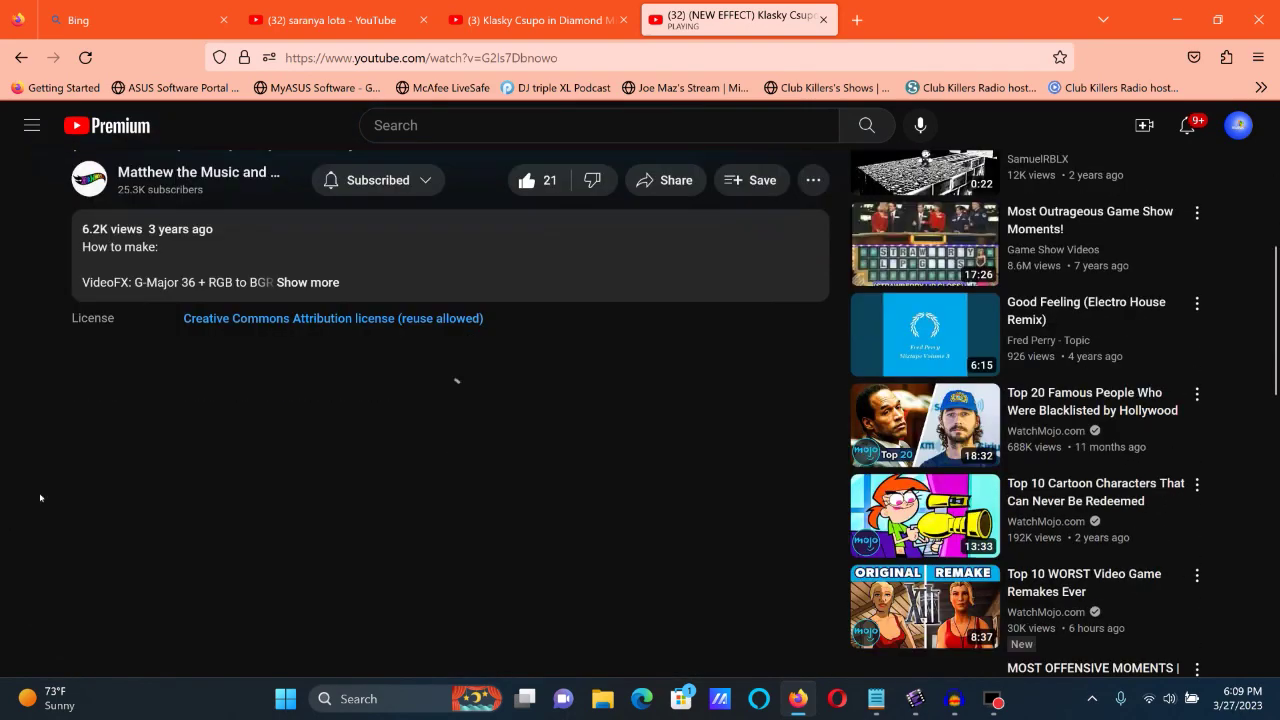
click(282, 279)
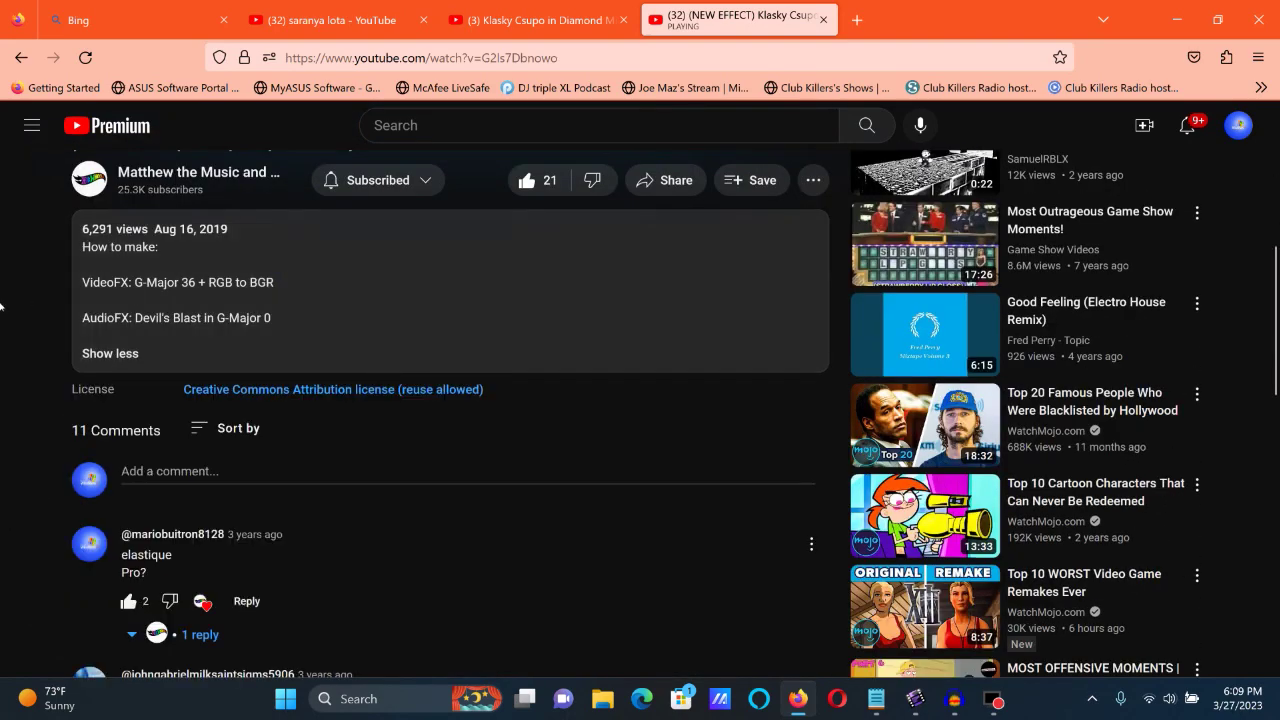
scroll(2, 307, down, 3)
click(195, 346)
scroll(185, 350, down, 2)
click(175, 361)
scroll(175, 361, down, 3)
click(165, 446)
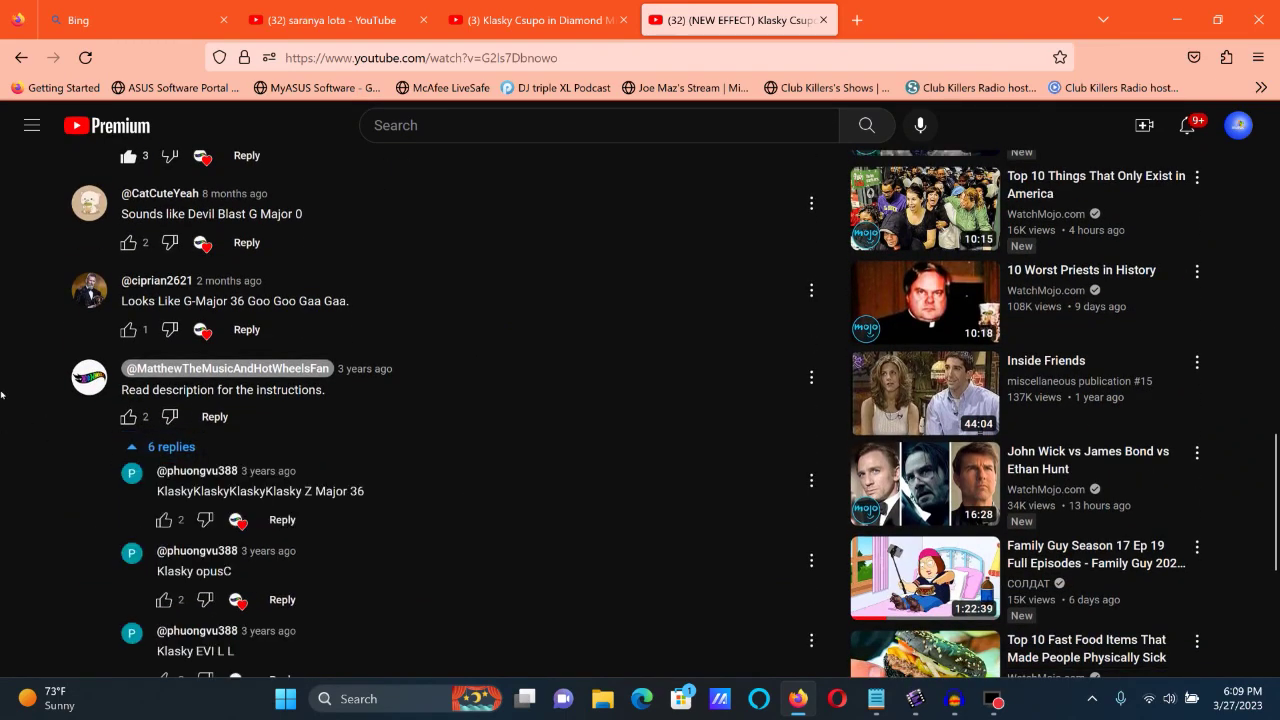
scroll(1, 395, down, 4)
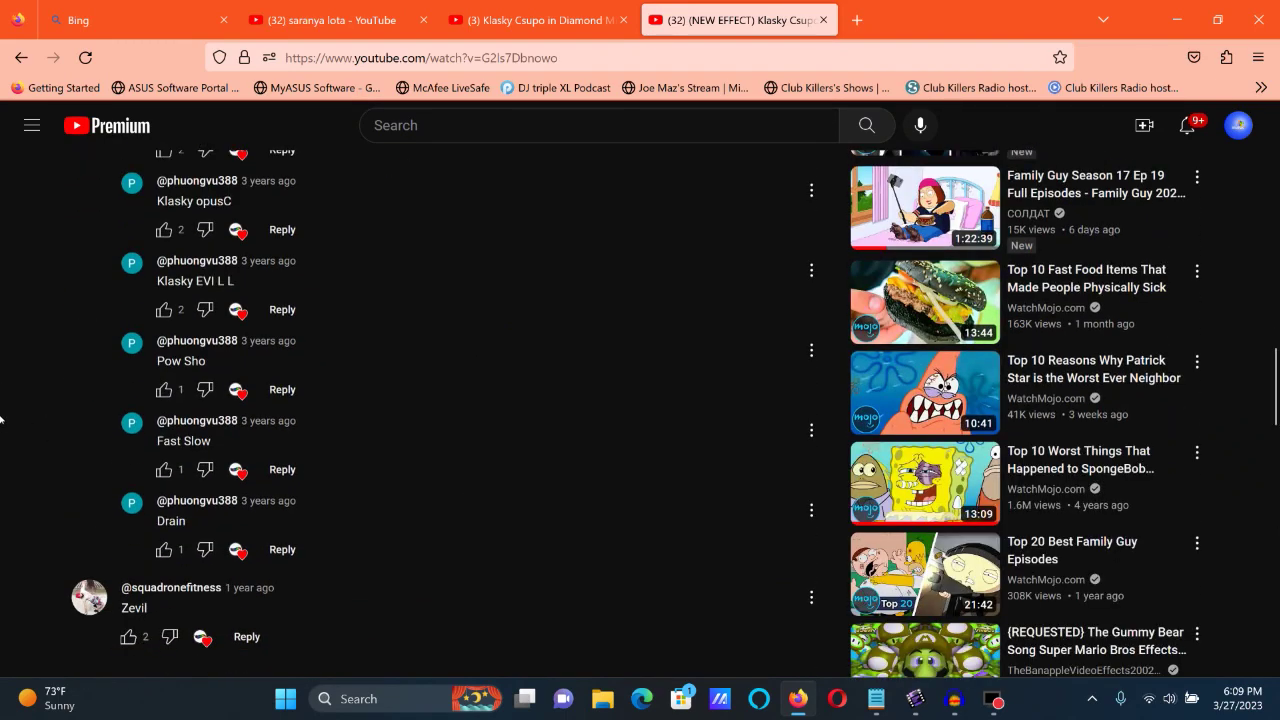
scroll(1, 425, up, 5)
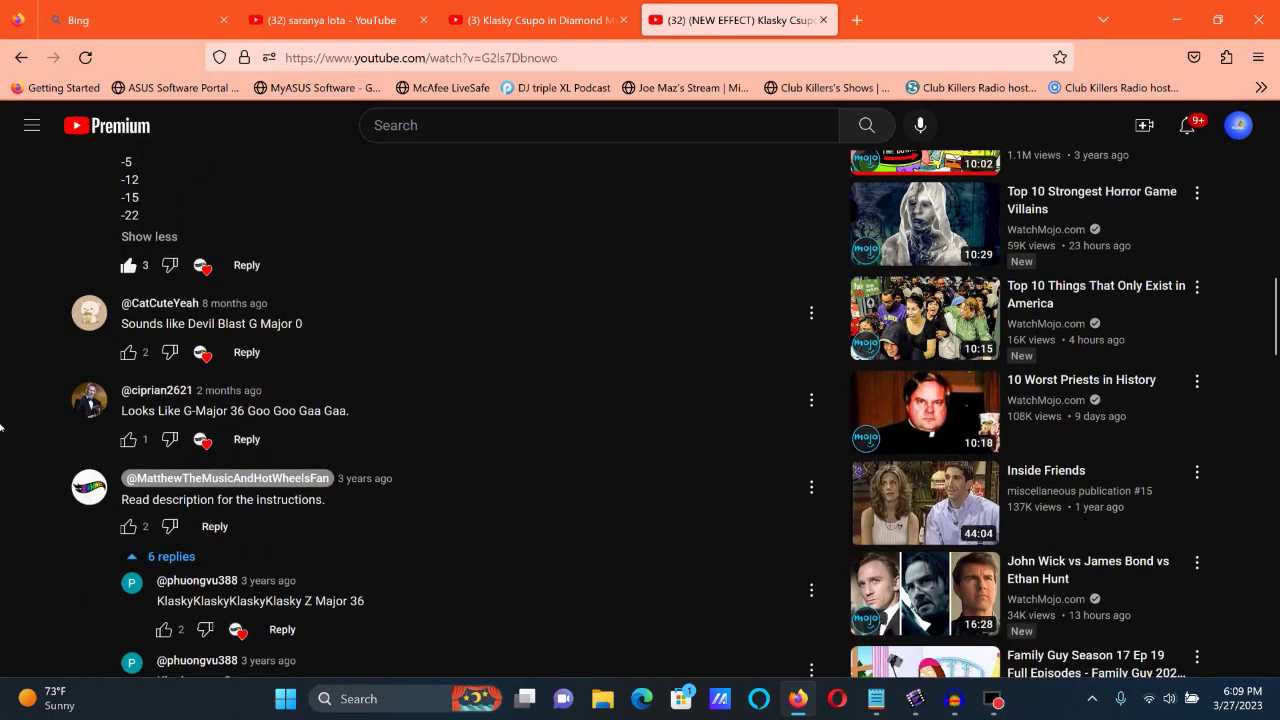
scroll(1, 480, up, 5)
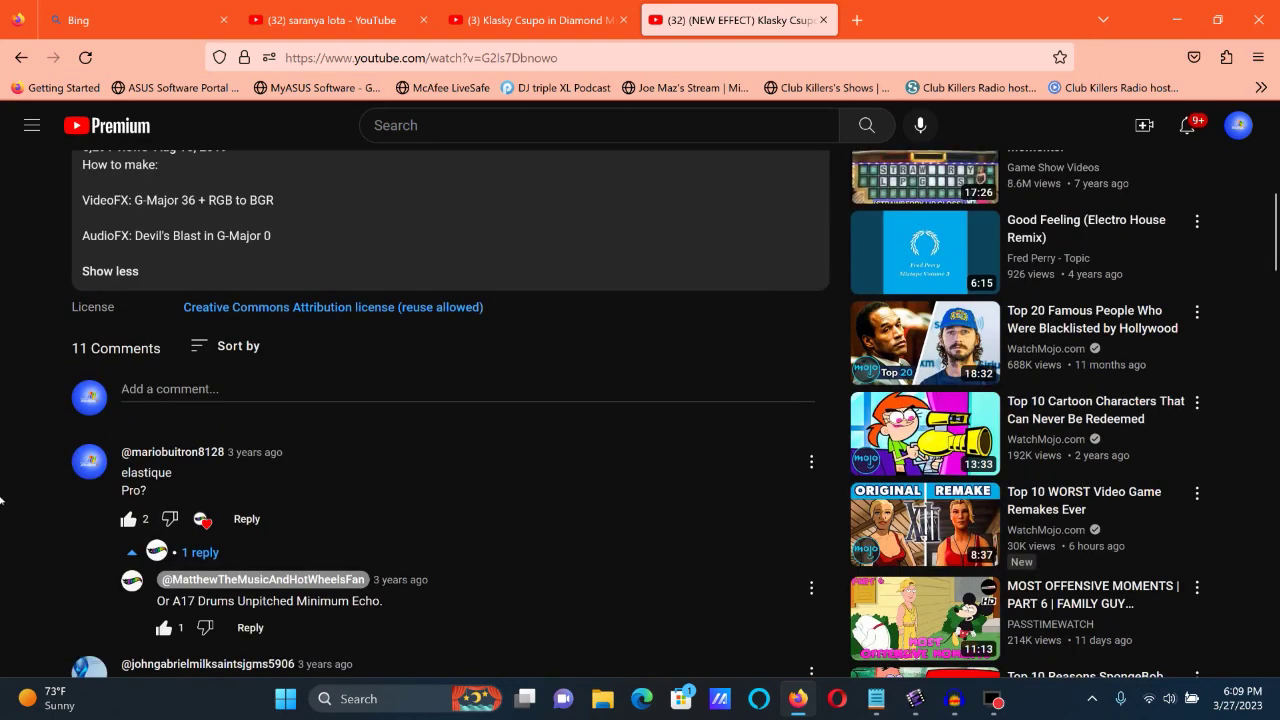
scroll(1, 470, up, 1)
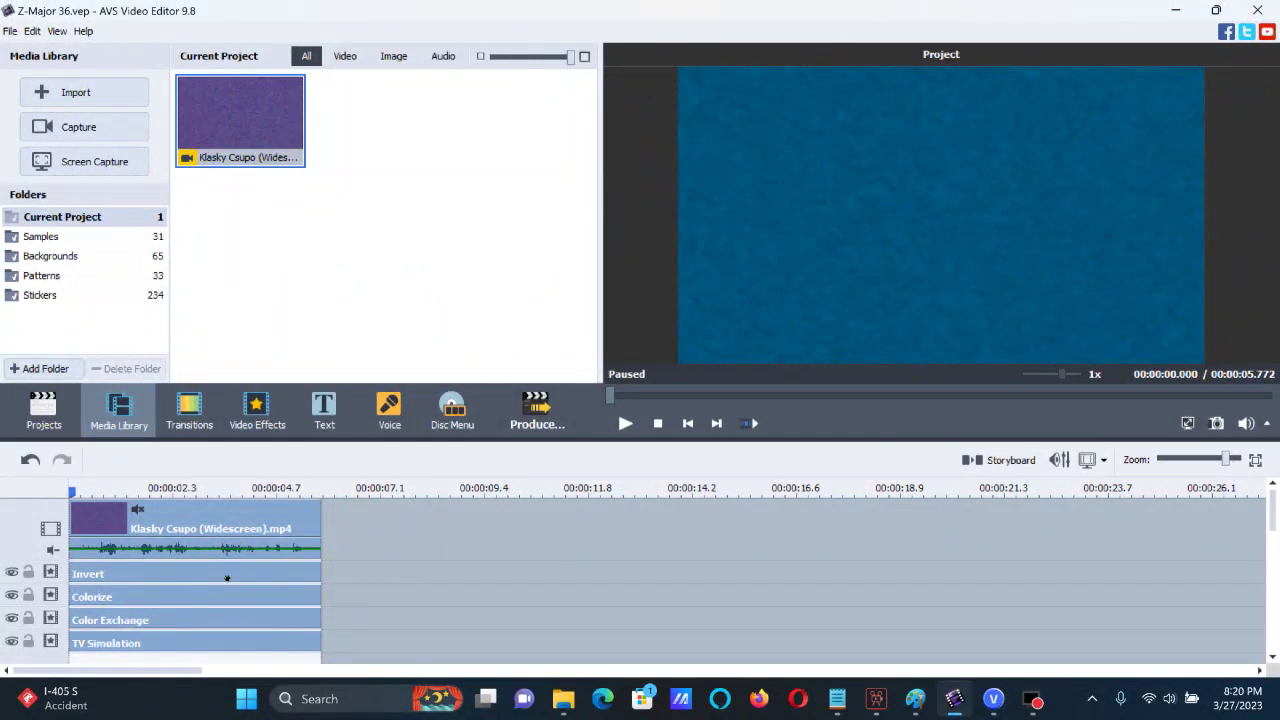
- In AVS Video Editor, review the settings of the clip's Invert and Colorize effects and accept each of them
double_click(227, 576)
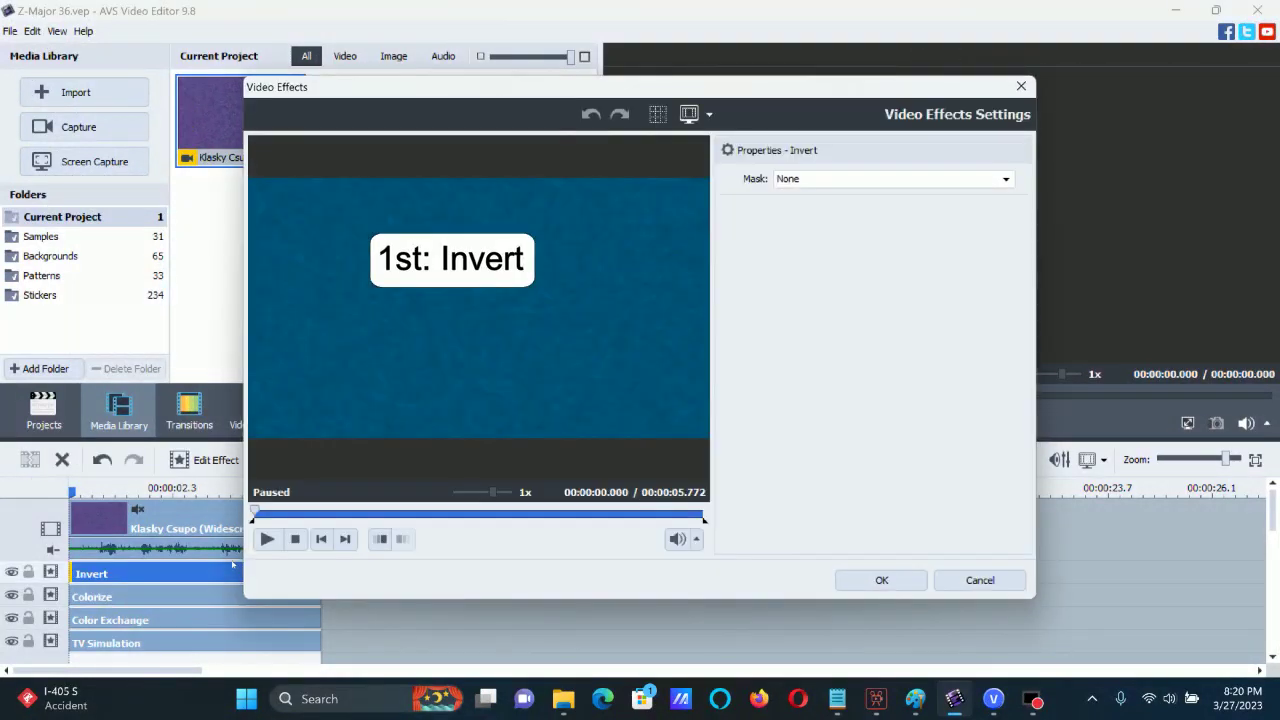
click(866, 582)
click(285, 600)
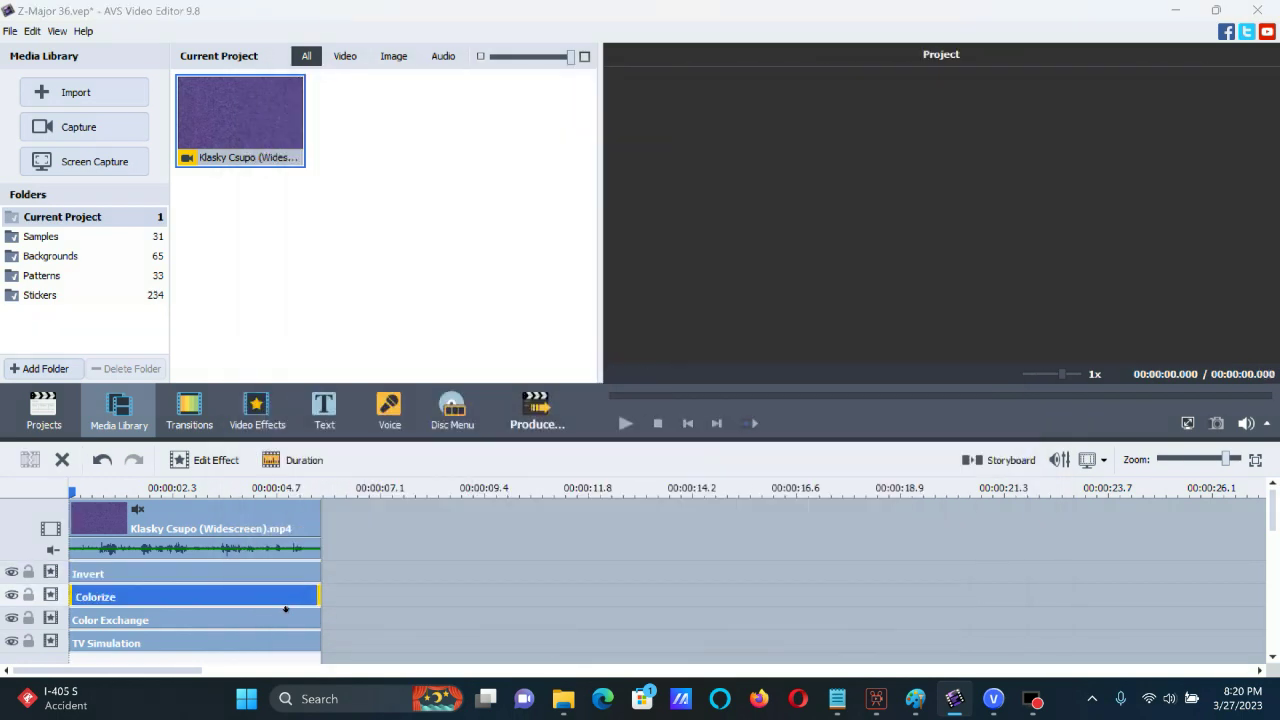
double_click(285, 606)
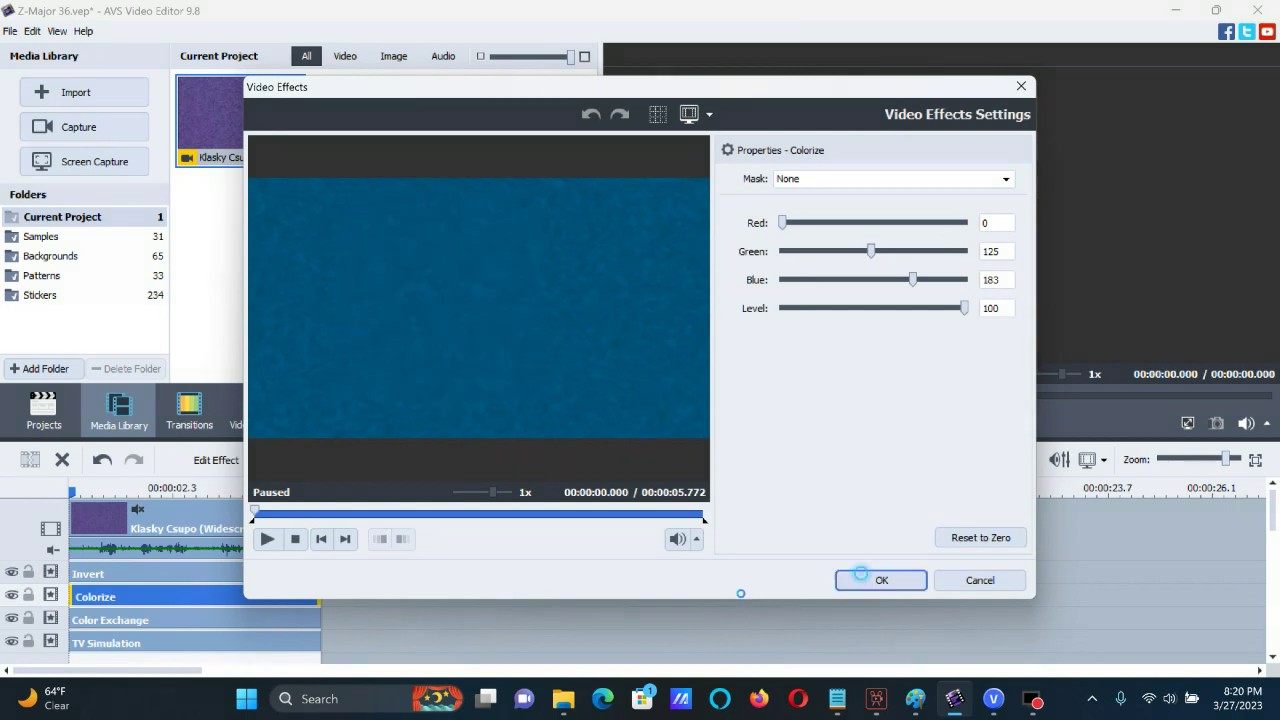
click(860, 578)
- Choose white as Color 2 of the Color Exchange effect and accept the TV Simulation effect's settings
double_click(263, 617)
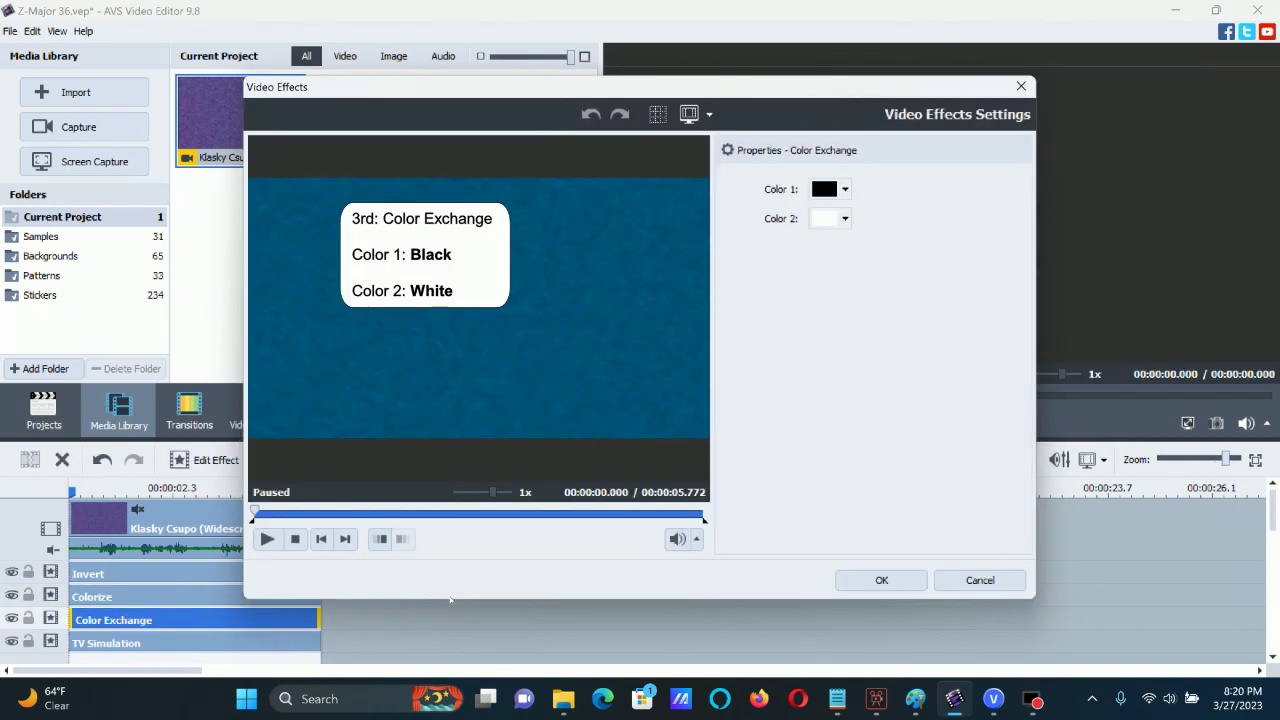
click(845, 189)
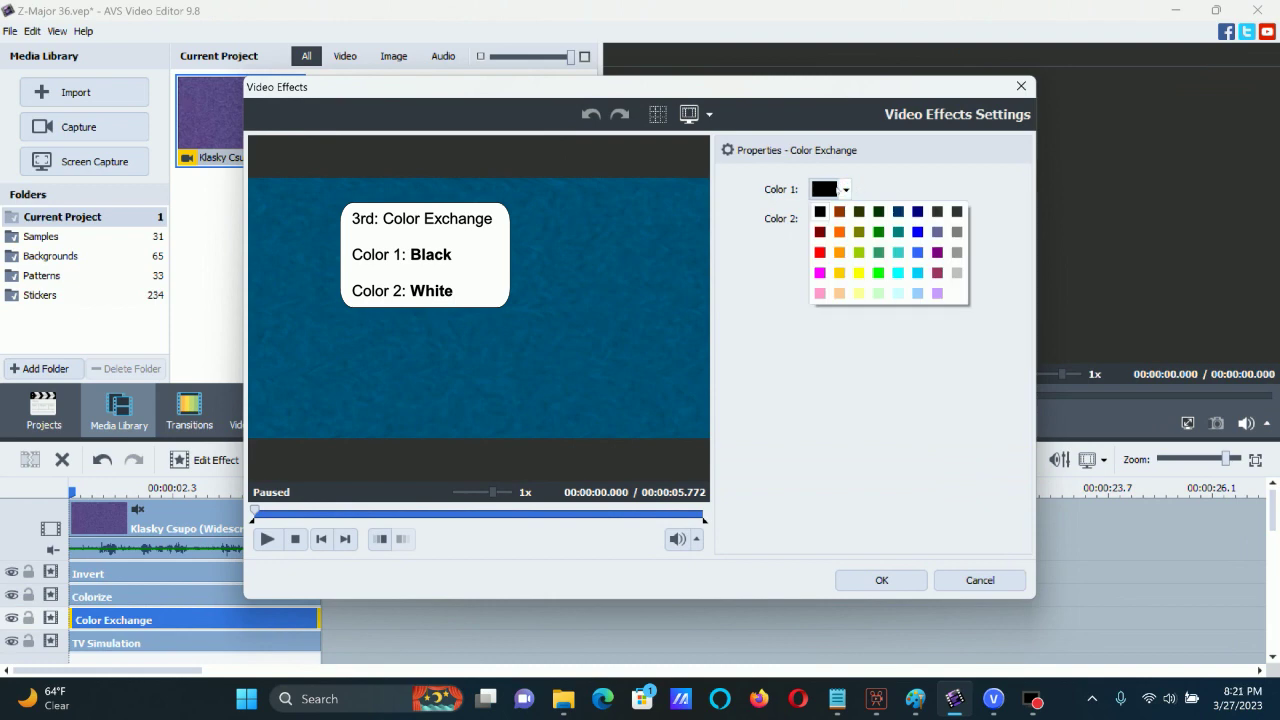
click(765, 257)
click(845, 218)
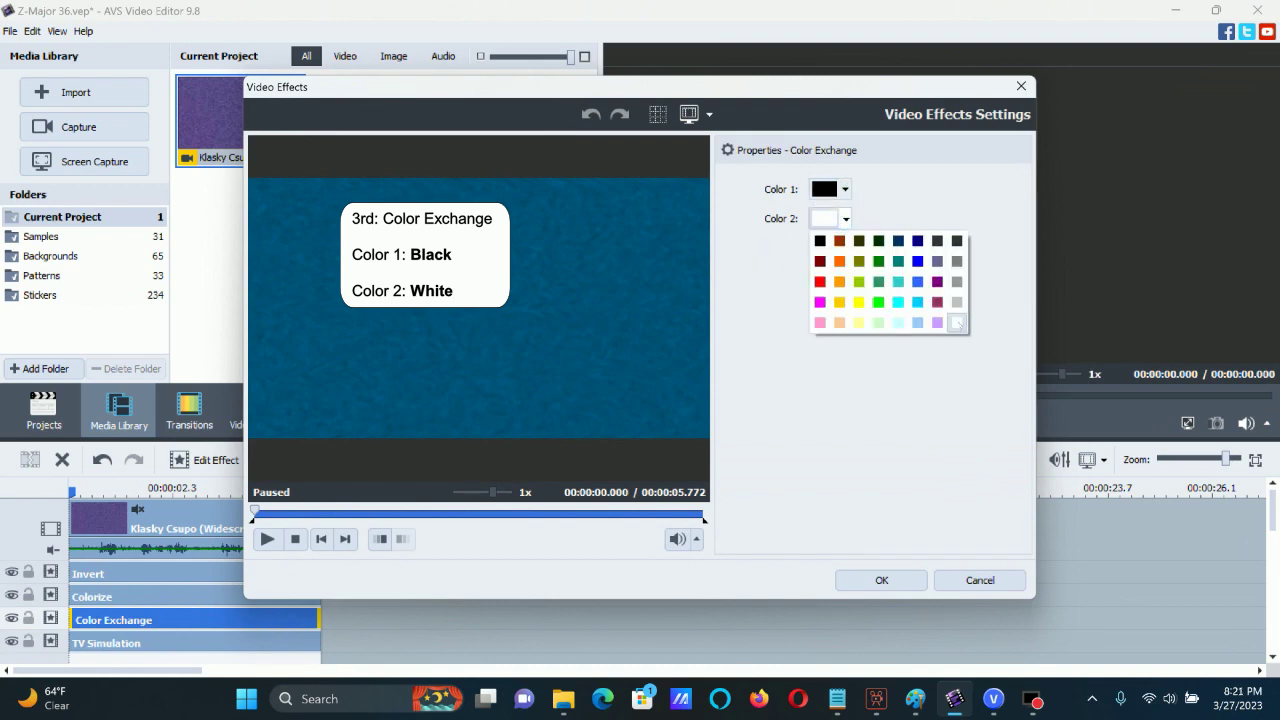
click(957, 322)
click(881, 580)
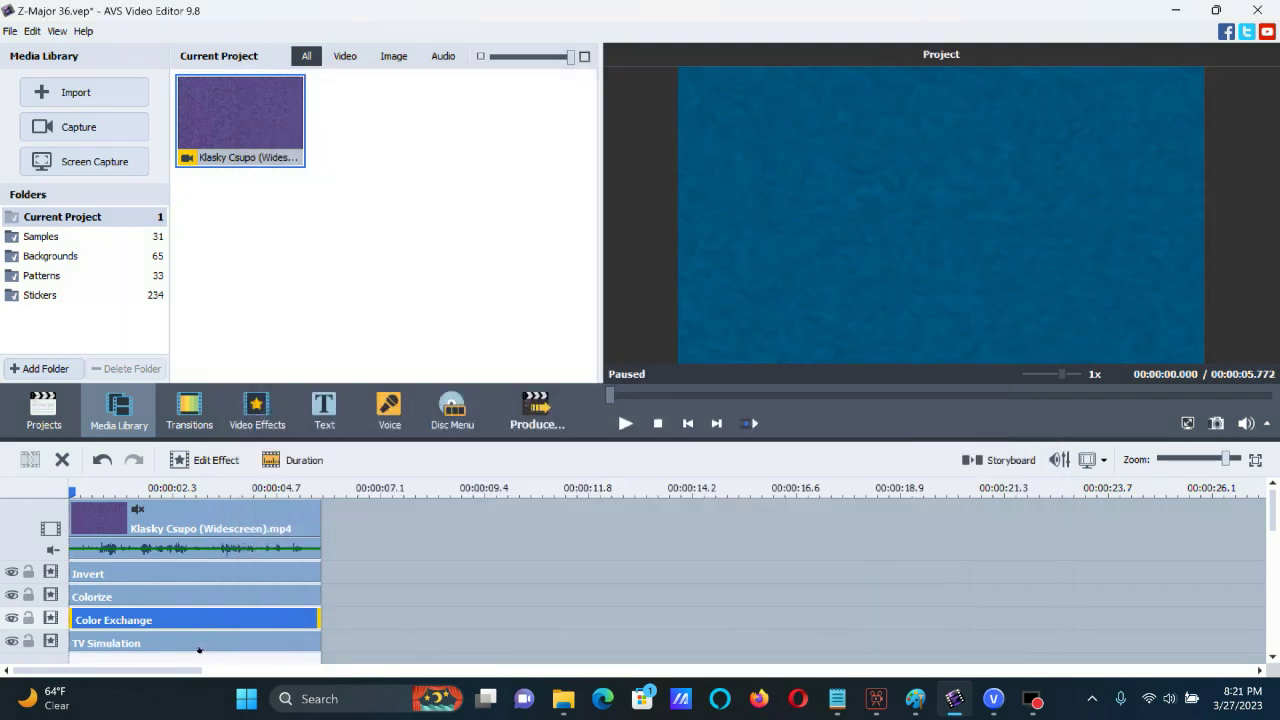
click(193, 643)
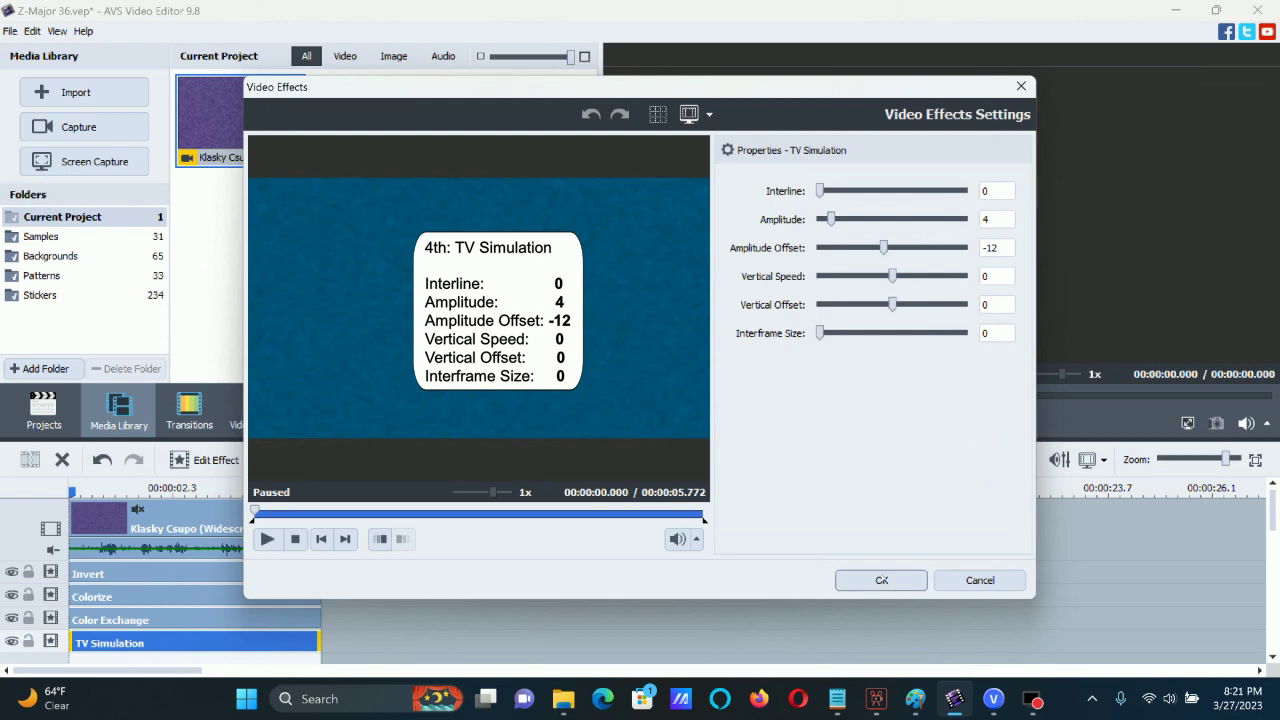
click(872, 580)
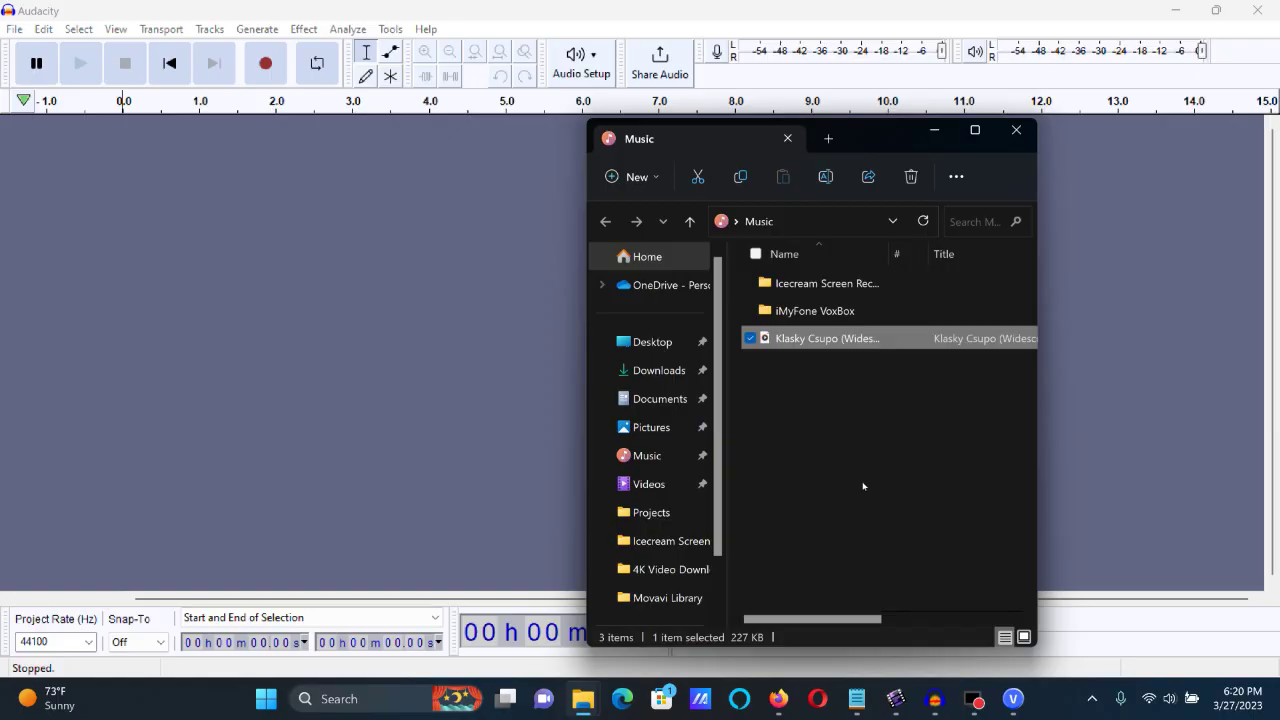
- Import the Klasky Csupo (Widescreen) audio file from the Music folder into Audacity and duplicate the whole track
drag(864, 340, 320, 270)
click(337, 248)
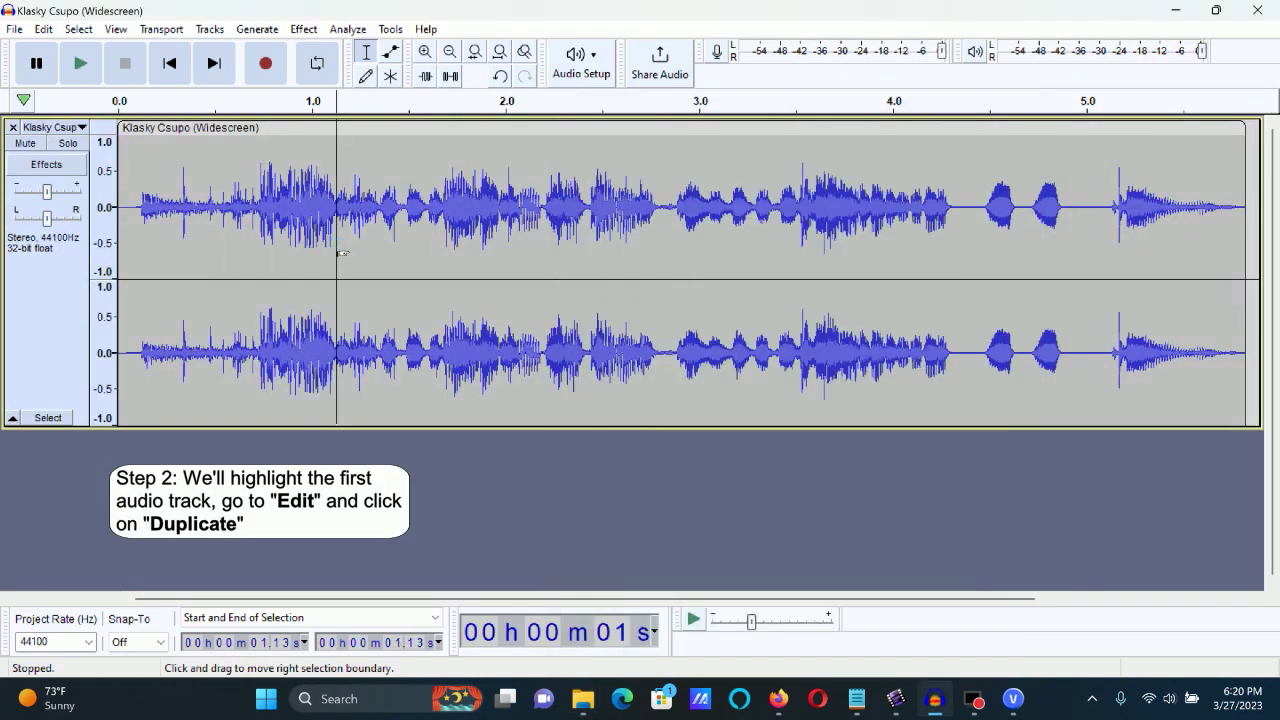
double_click(318, 244)
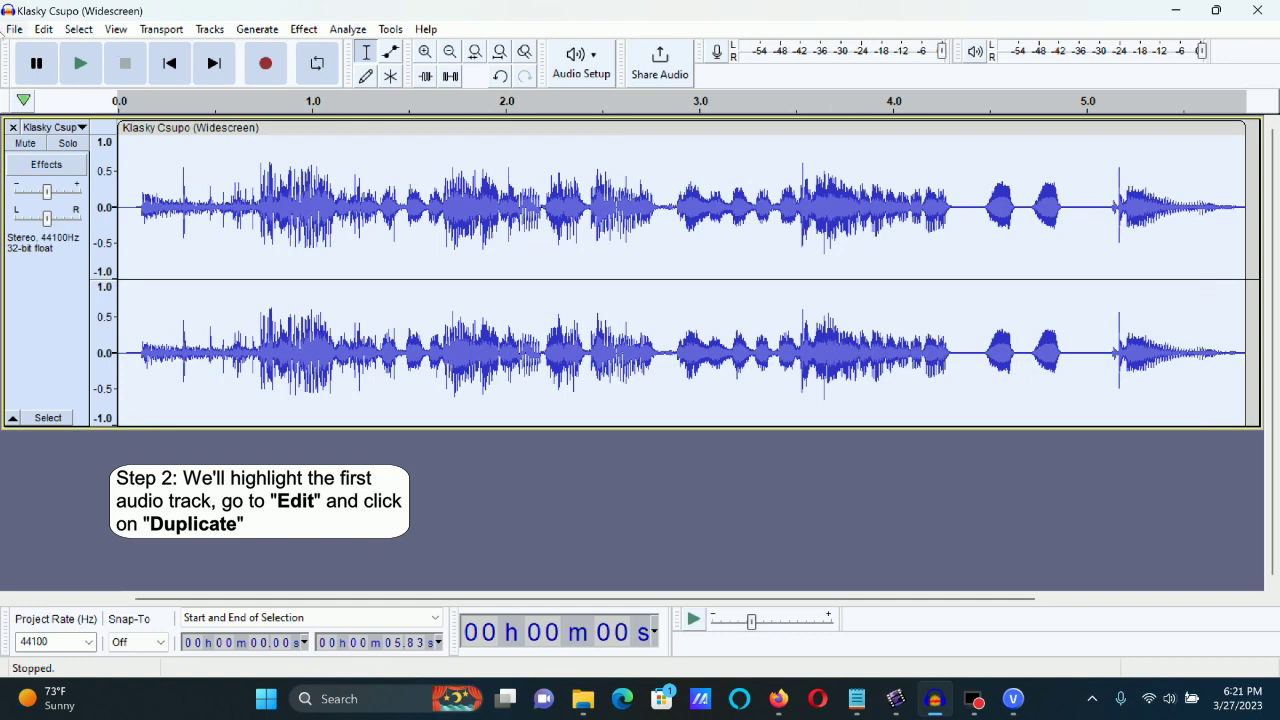
click(14, 29)
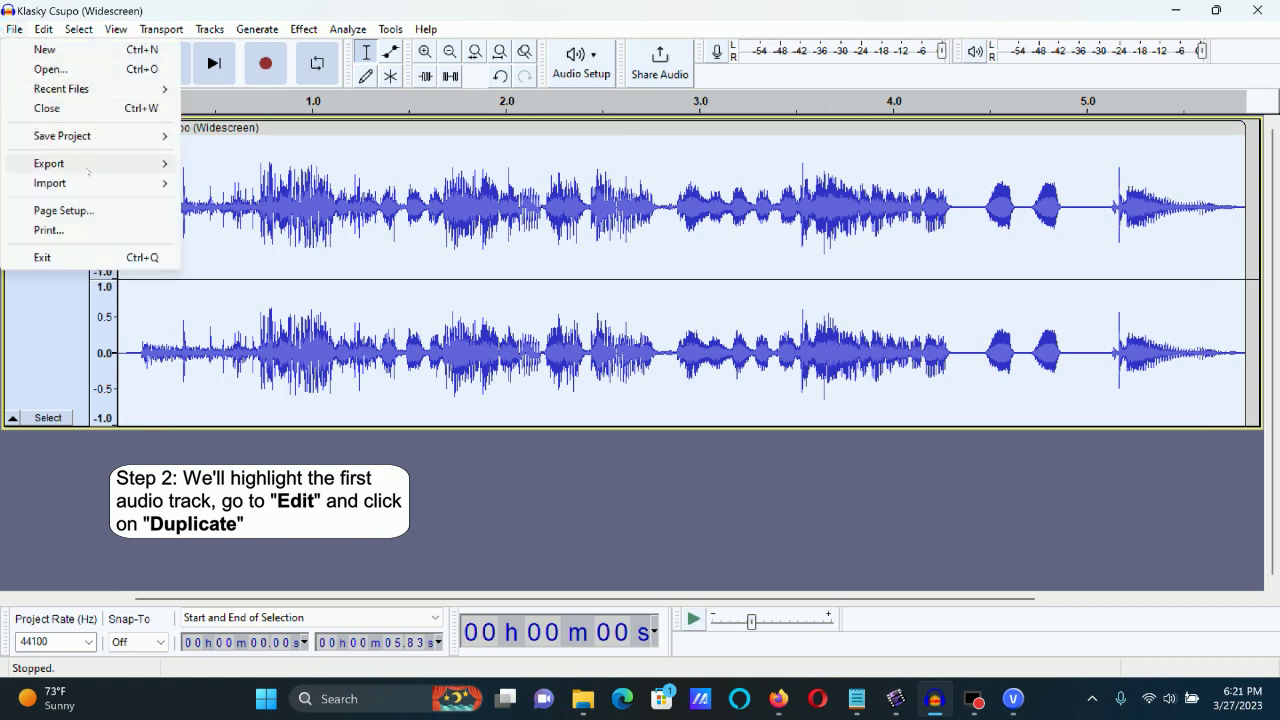
mouse_move(44, 29)
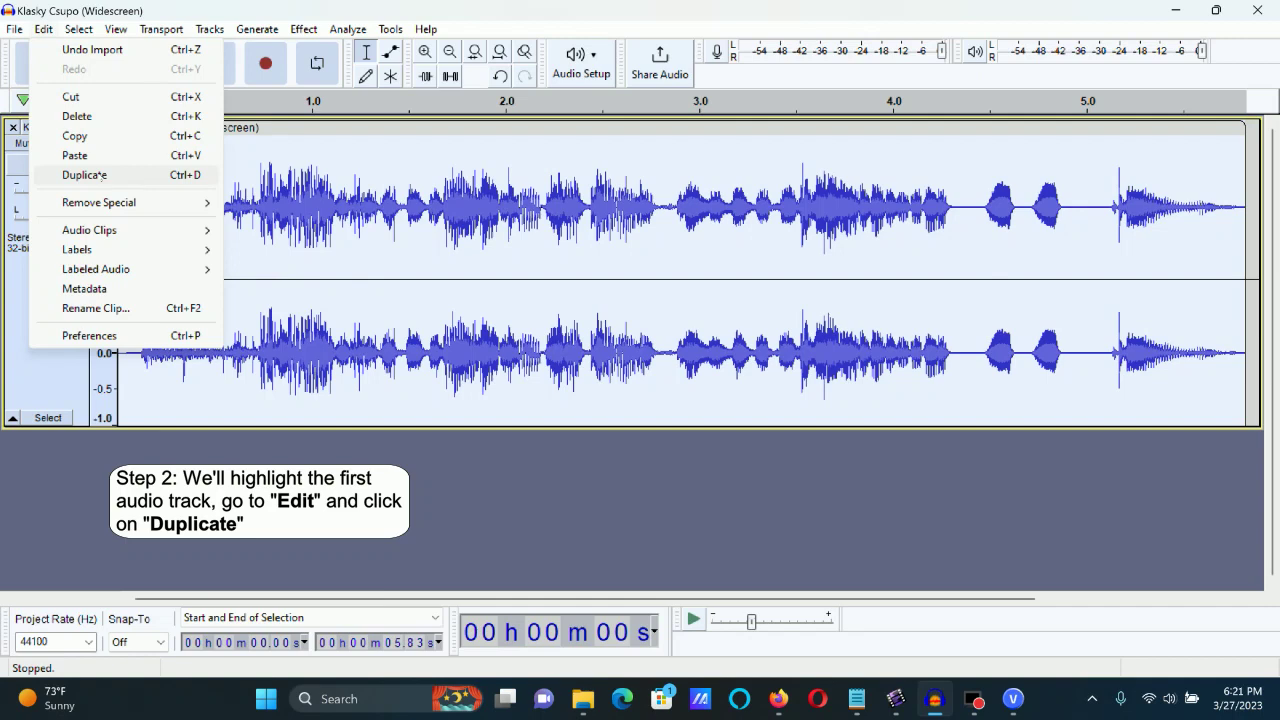
click(84, 175)
- Duplicate the two highlighted audio tracks together
click(44, 29)
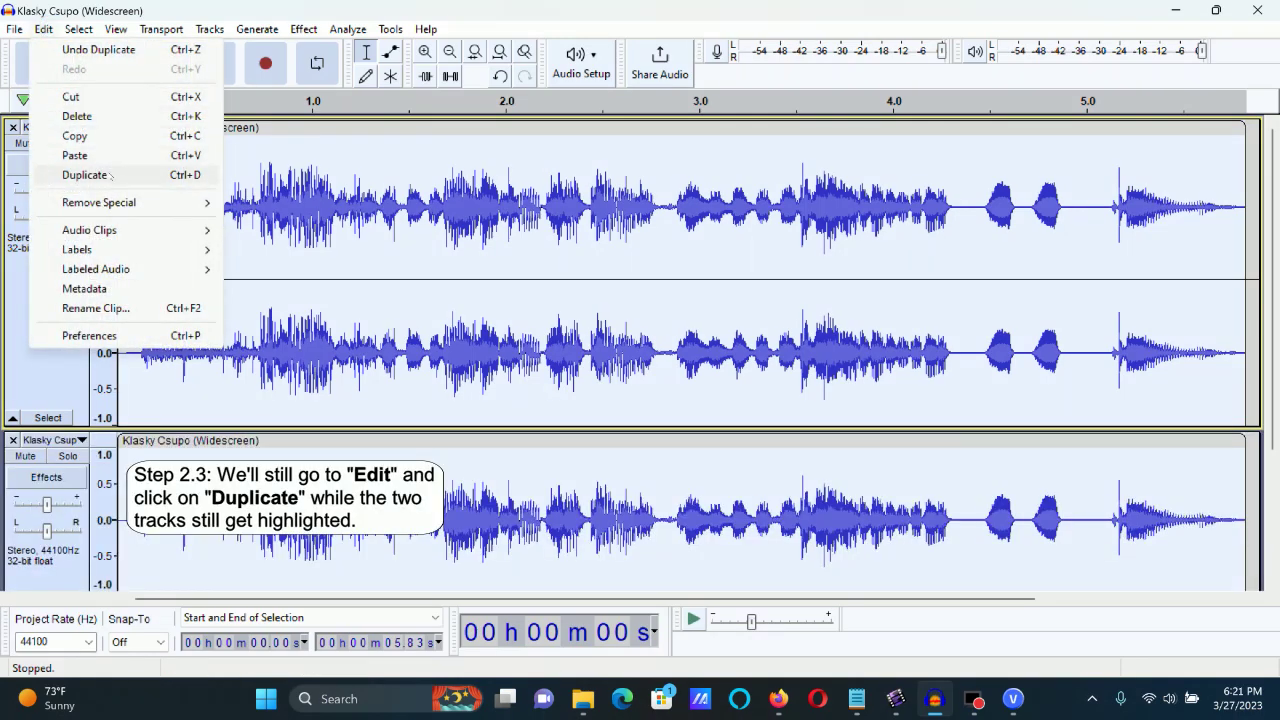
click(84, 175)
scroll(1271, 374, down, 5)
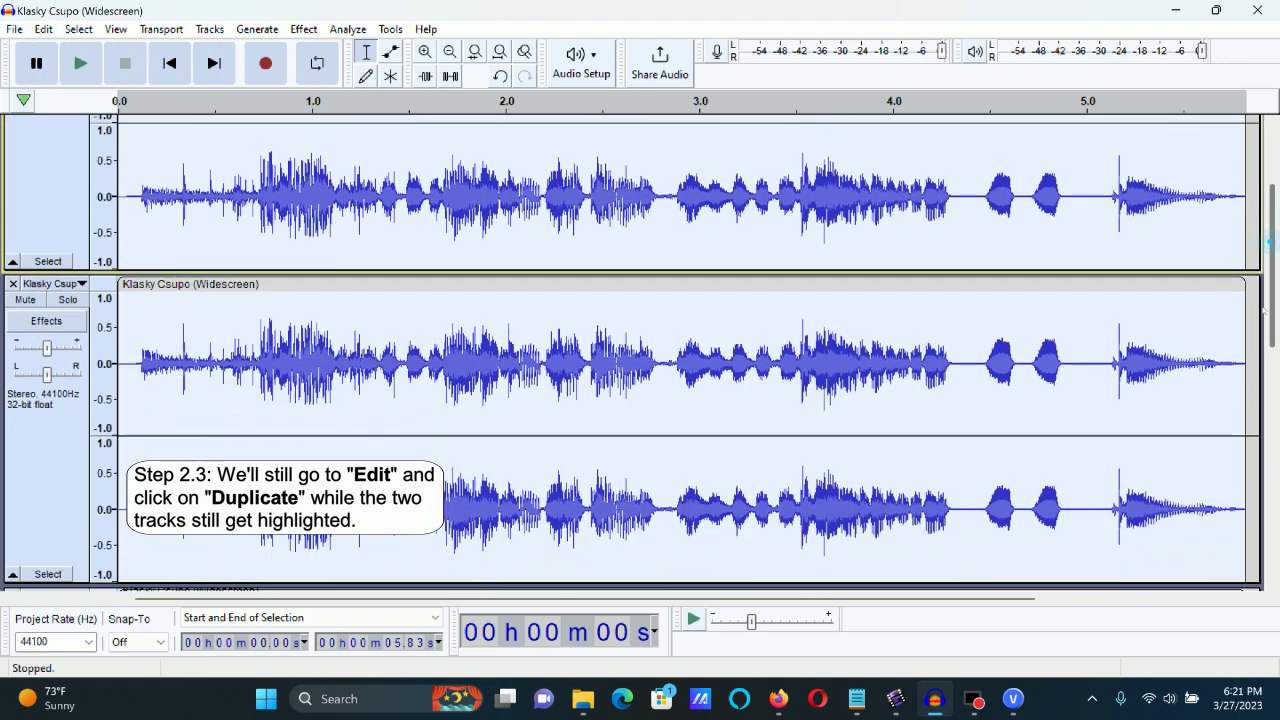
scroll(1271, 374, down, 5)
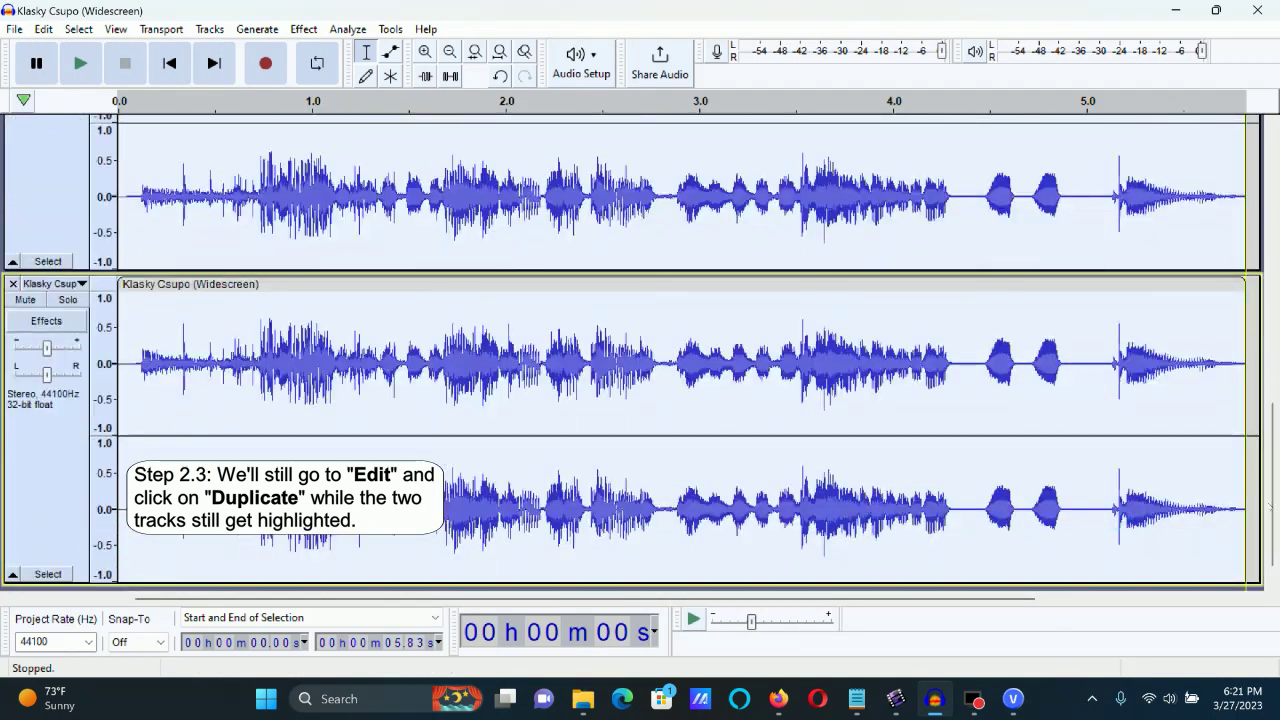
- Highlight the last two audio tracks over their full length and duplicate them
drag(1250, 487, 108, 112)
scroll(640, 350, down, 3)
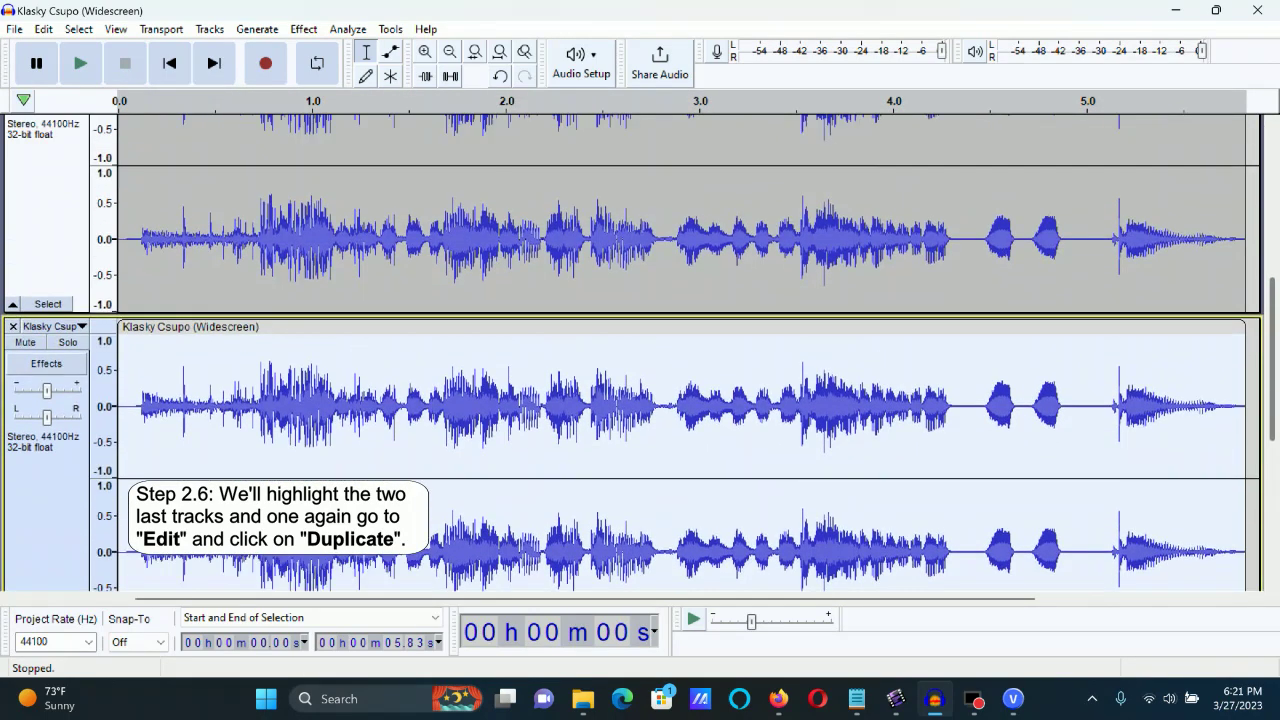
click(43, 28)
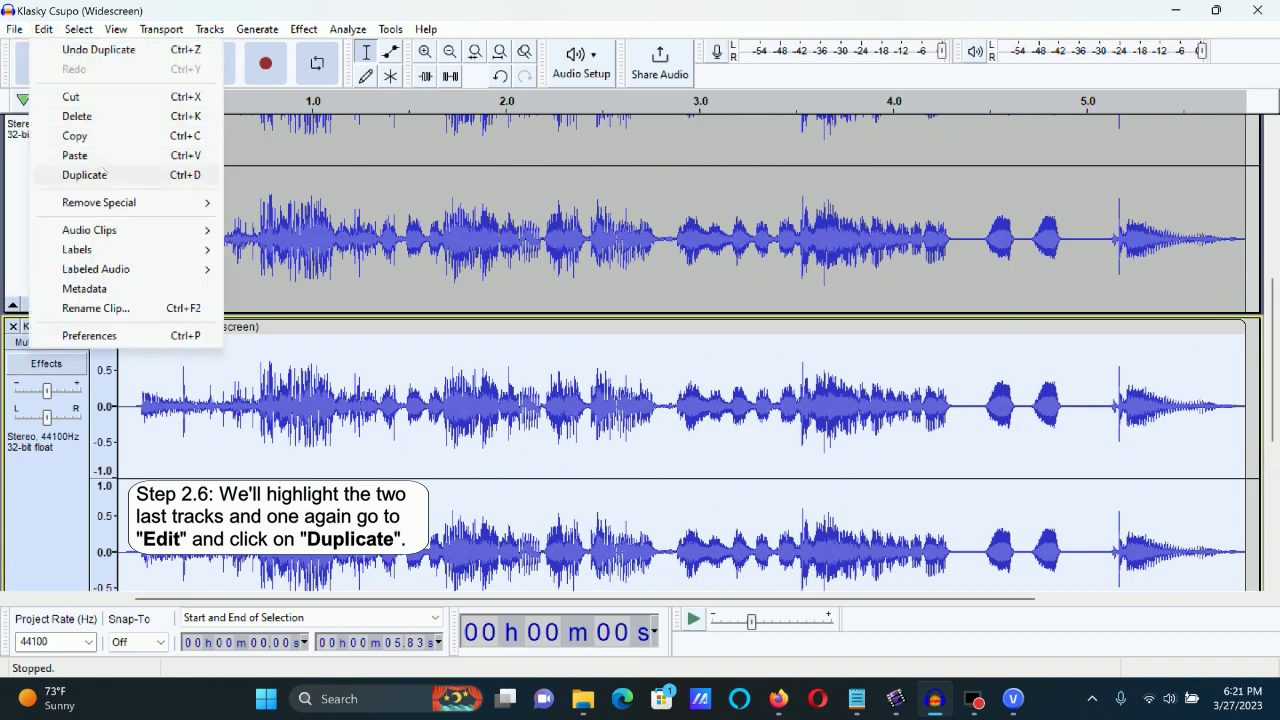
click(93, 176)
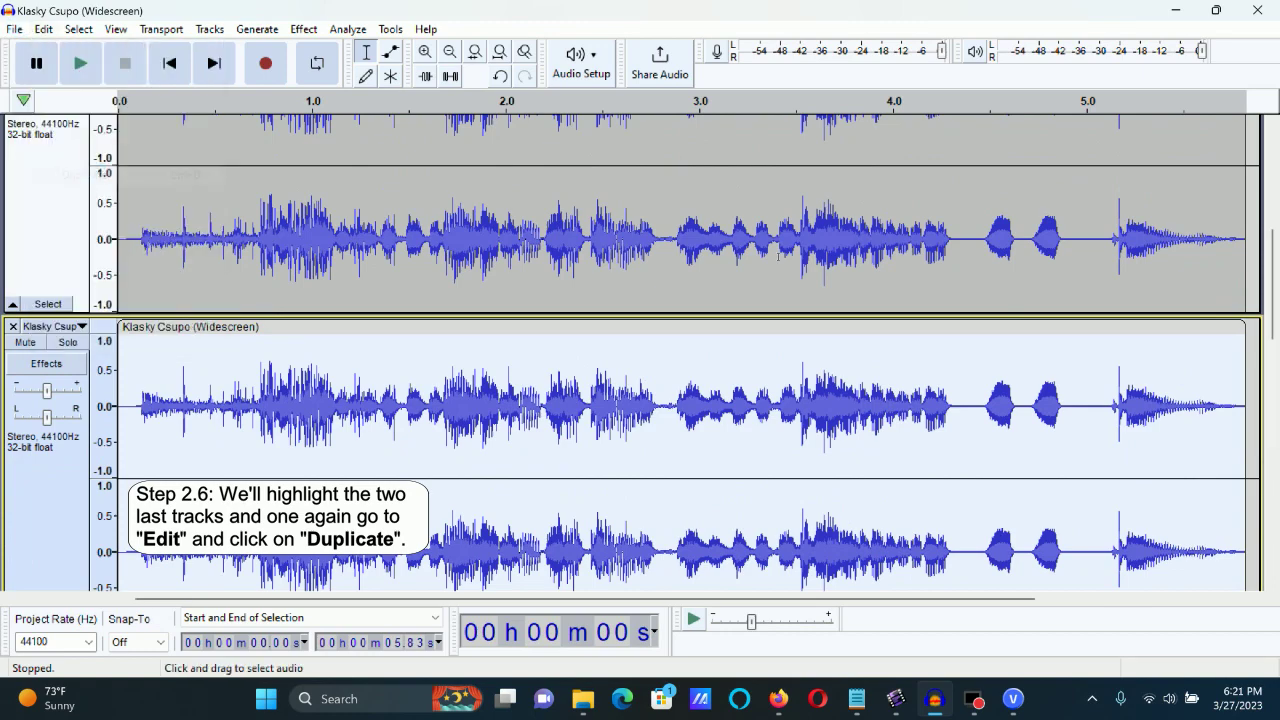
scroll(870, 466, up, 5)
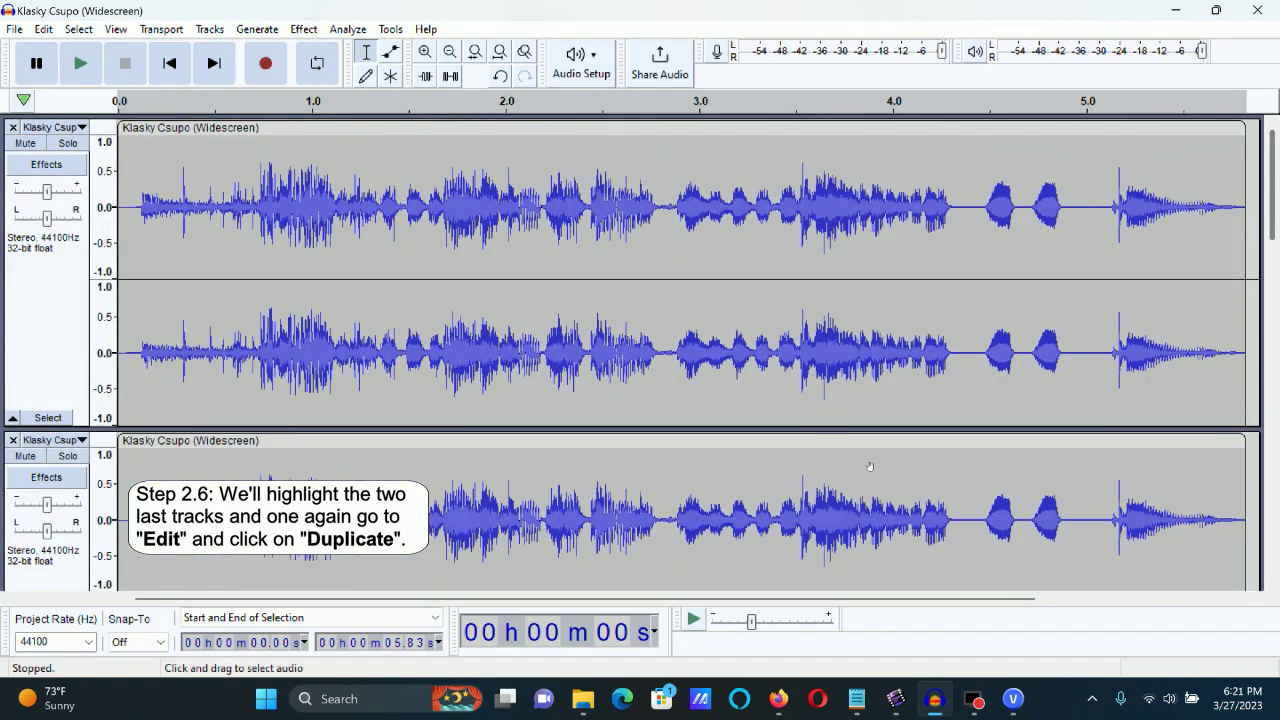
- Consult the Klasky Csupo in Diamond Milk instructions note in Notepad and minimize it
click(856, 698)
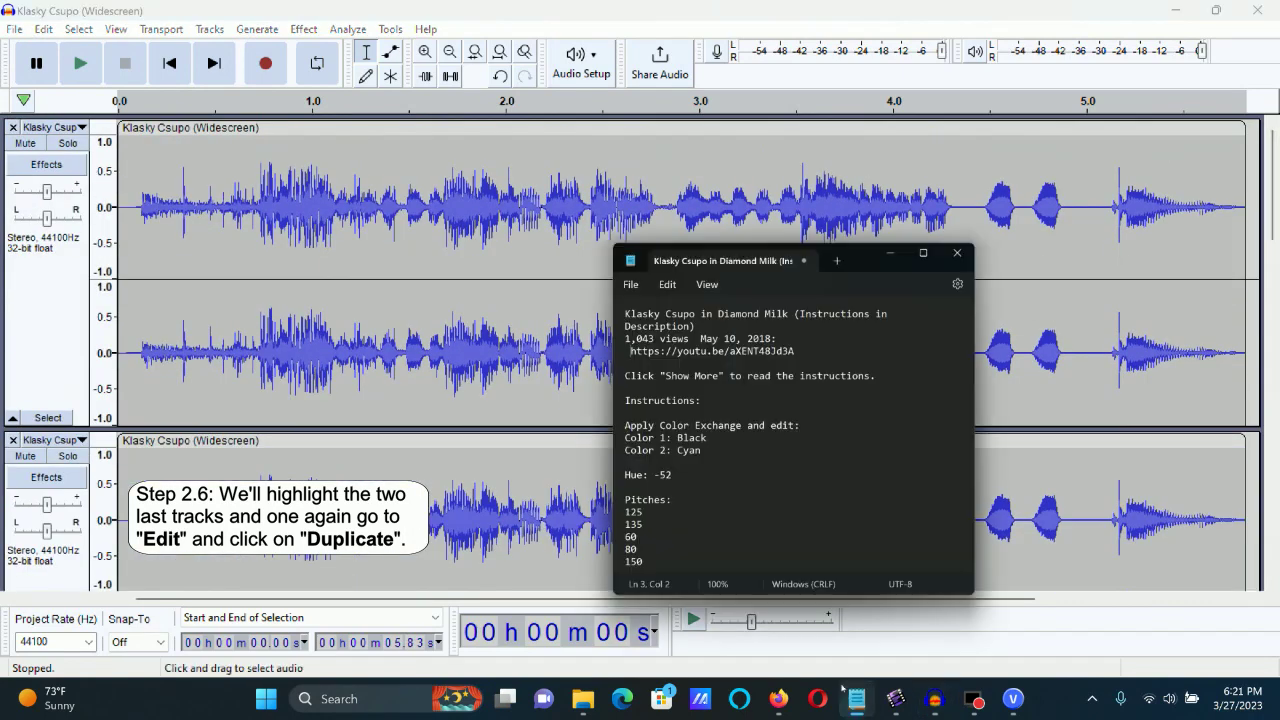
scroll(739, 495, up, 1)
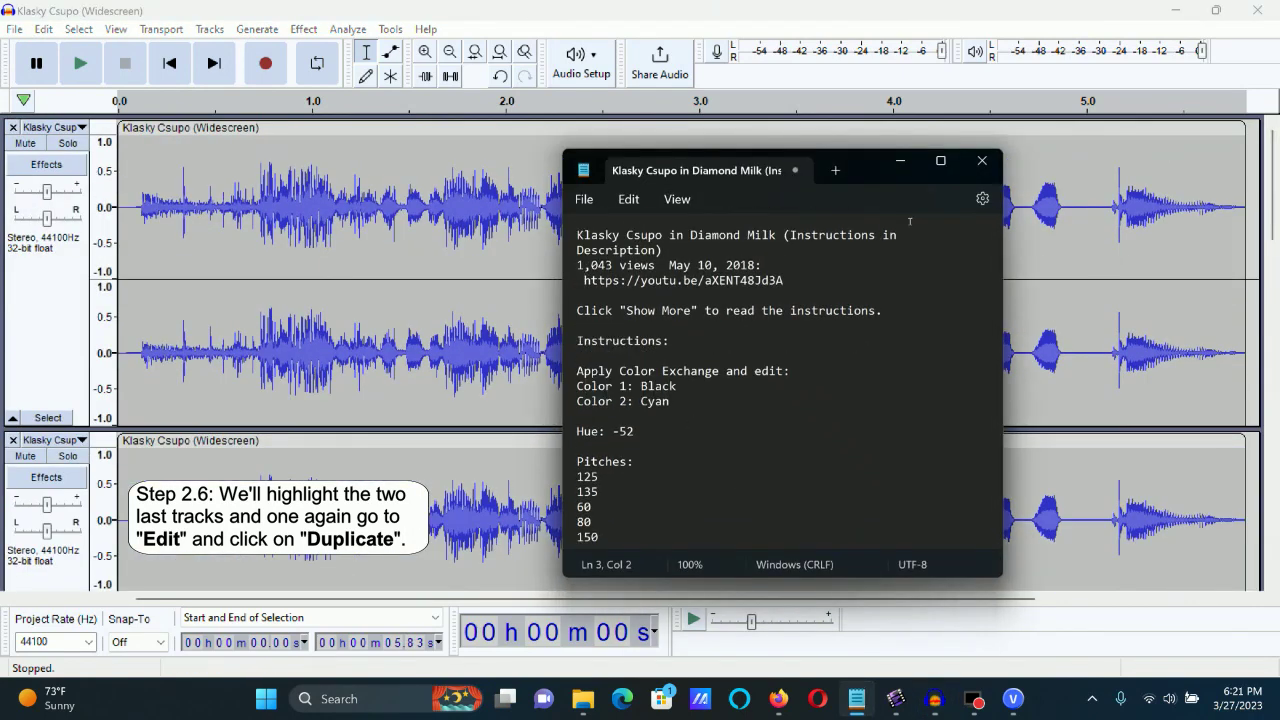
click(900, 160)
- Apply Change Pitch to the entire first audio track with semitones (half-steps) set to -22
click(525, 257)
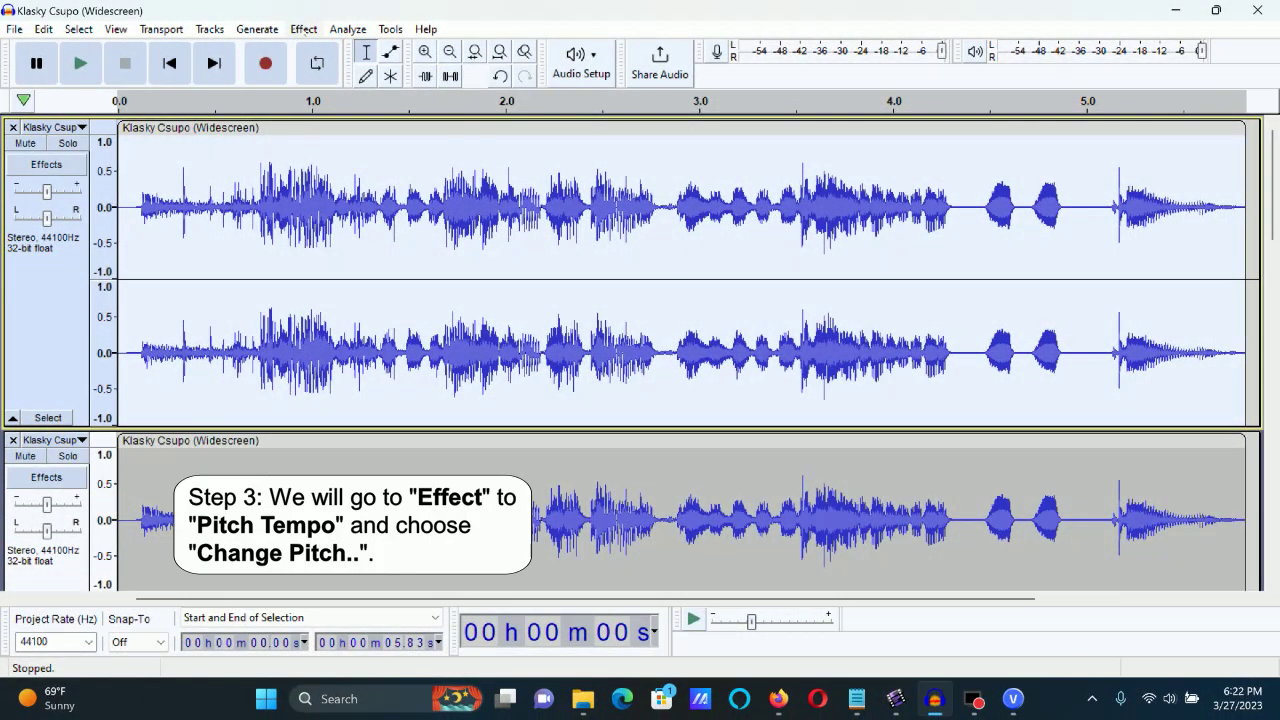
click(304, 29)
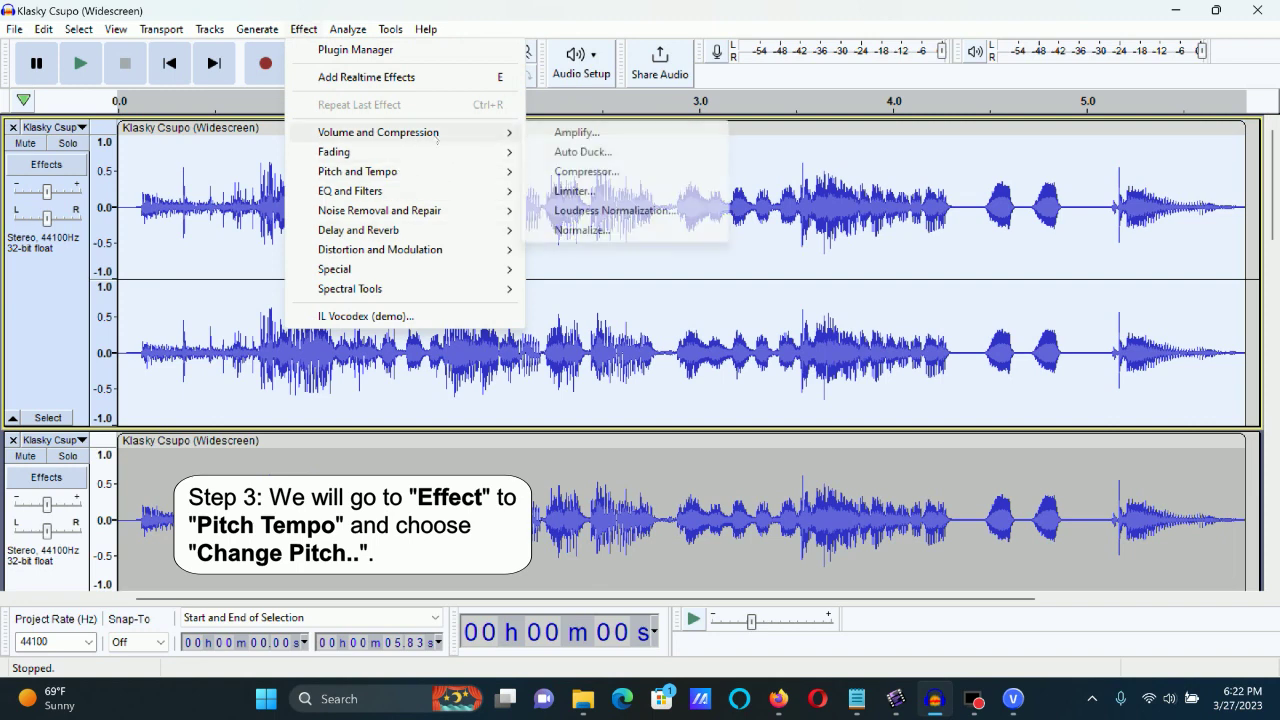
mouse_move(432, 153)
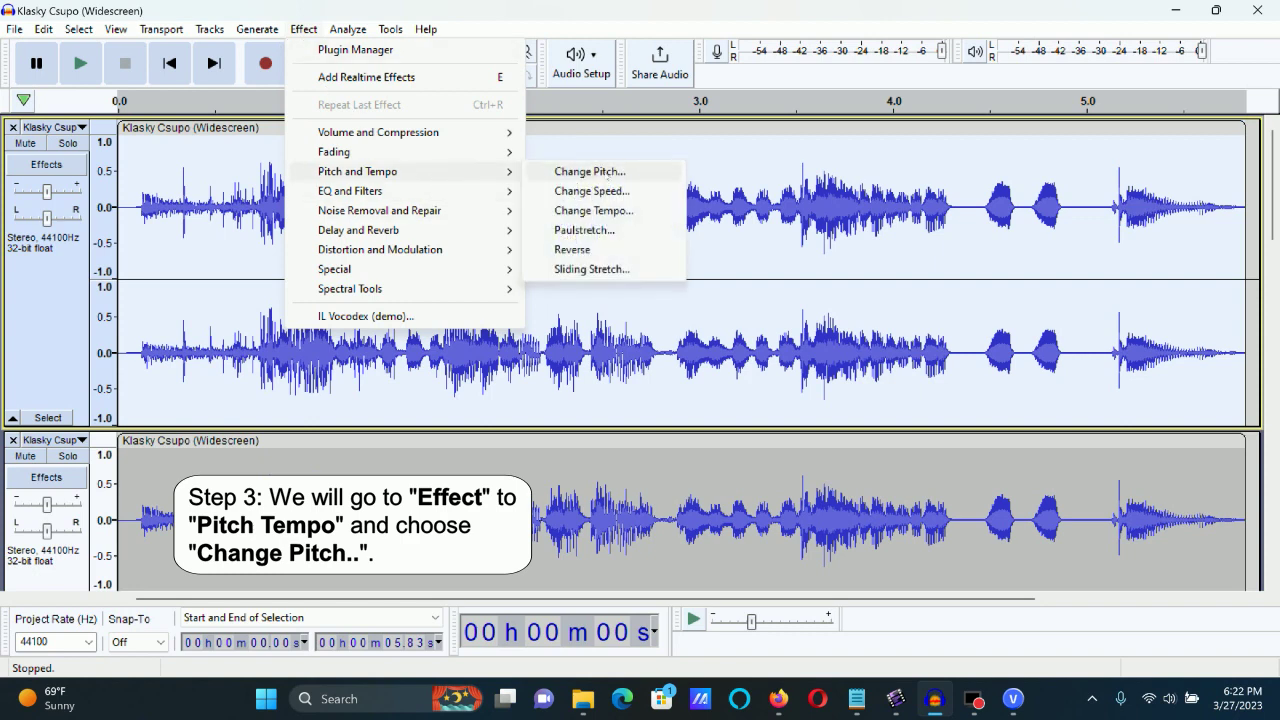
click(590, 171)
drag(709, 346, 683, 350)
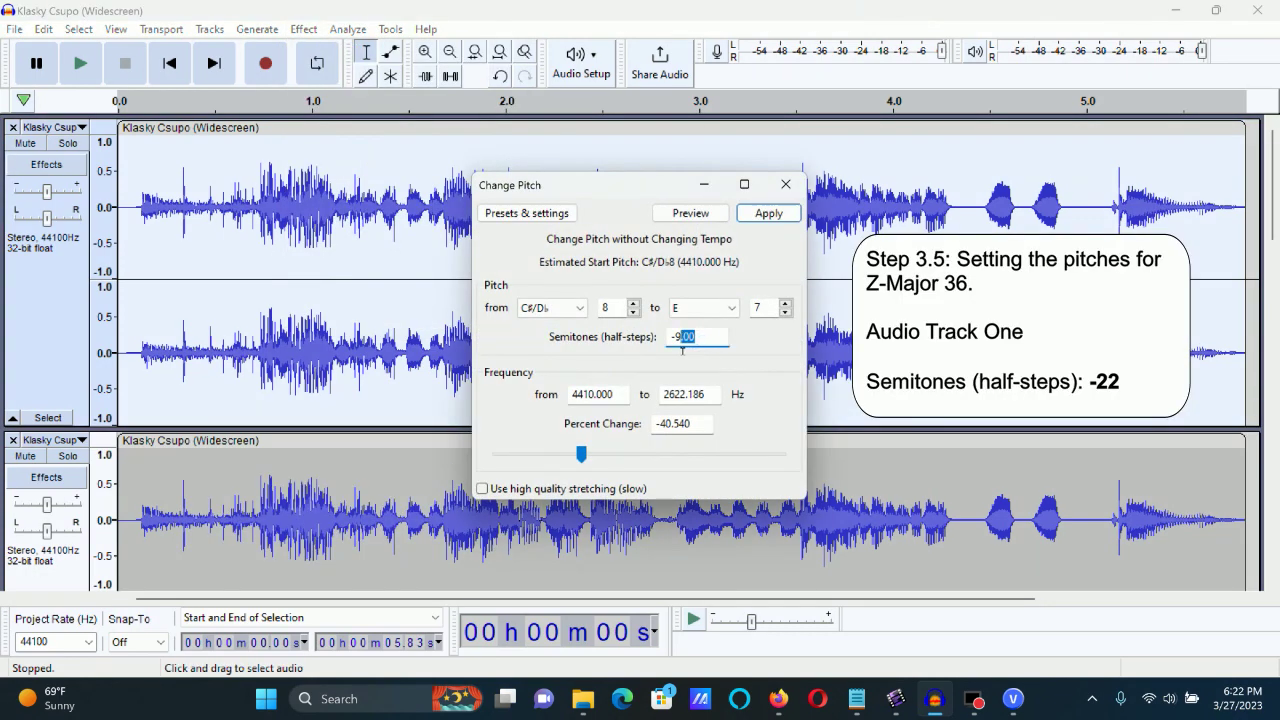
text(-22)
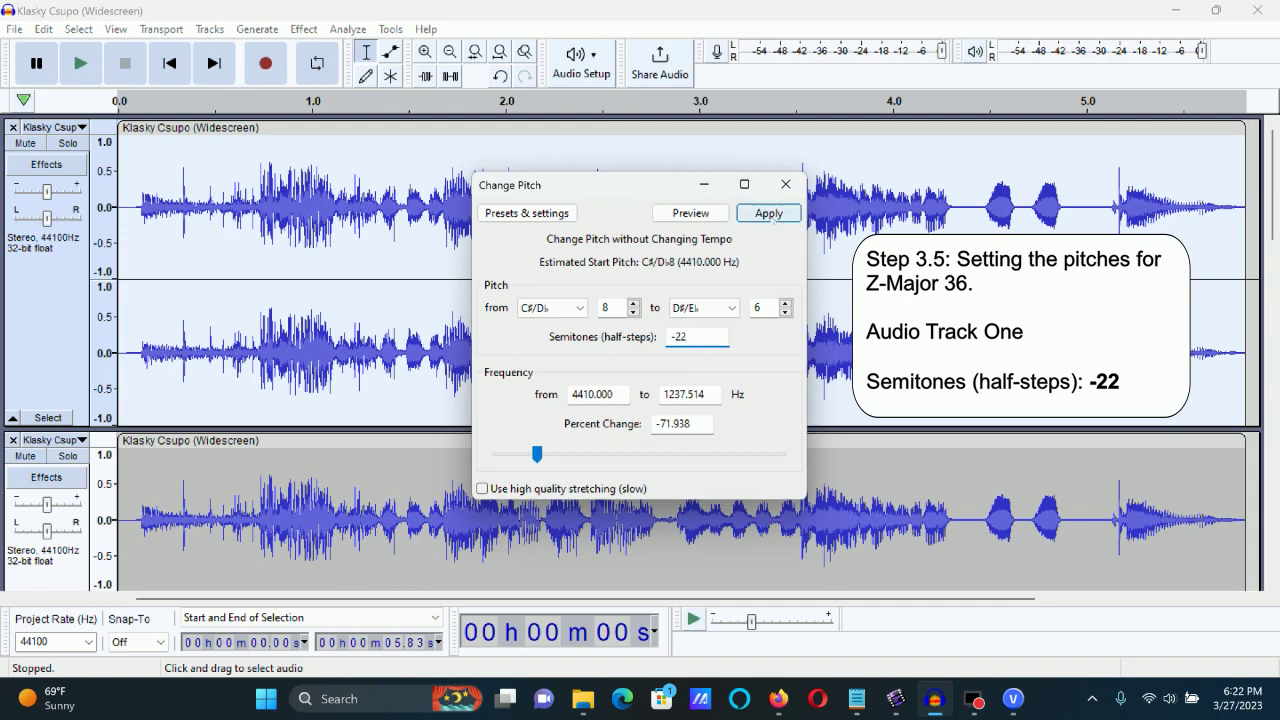
click(765, 215)
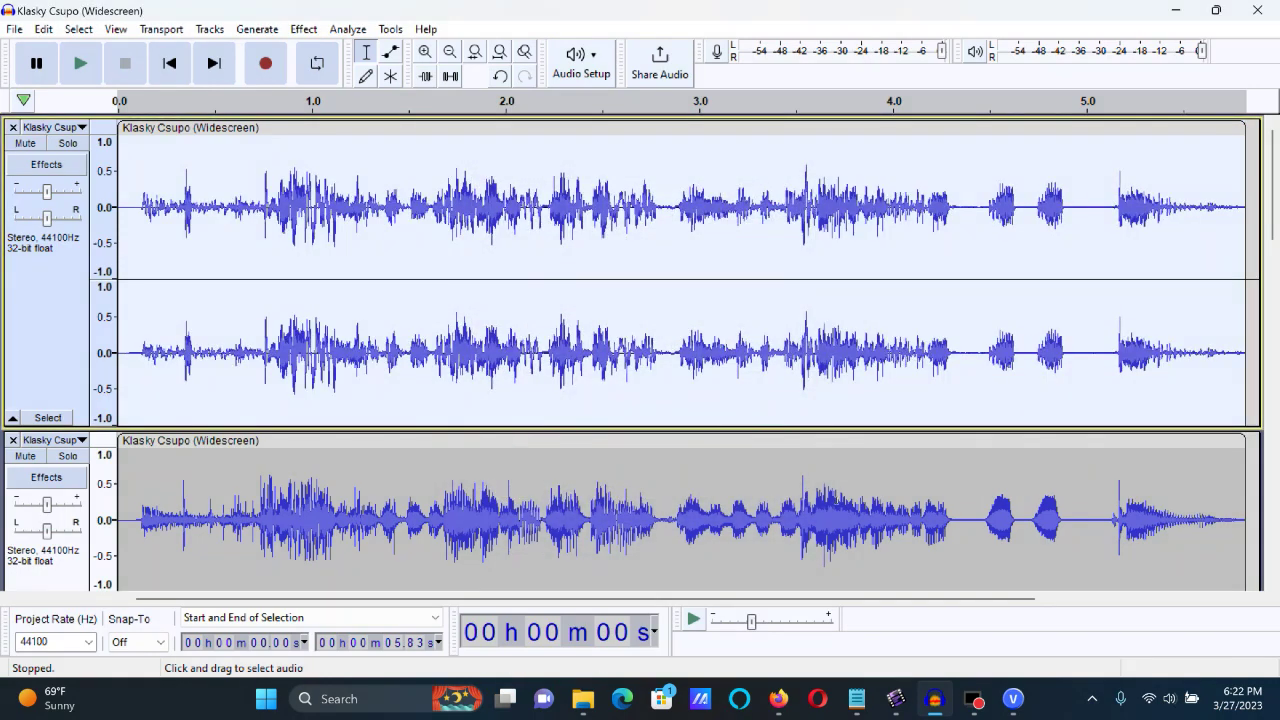
- Apply Change Pitch to the entire second audio track with semitones (half-steps) set to -15
click(826, 495)
click(303, 29)
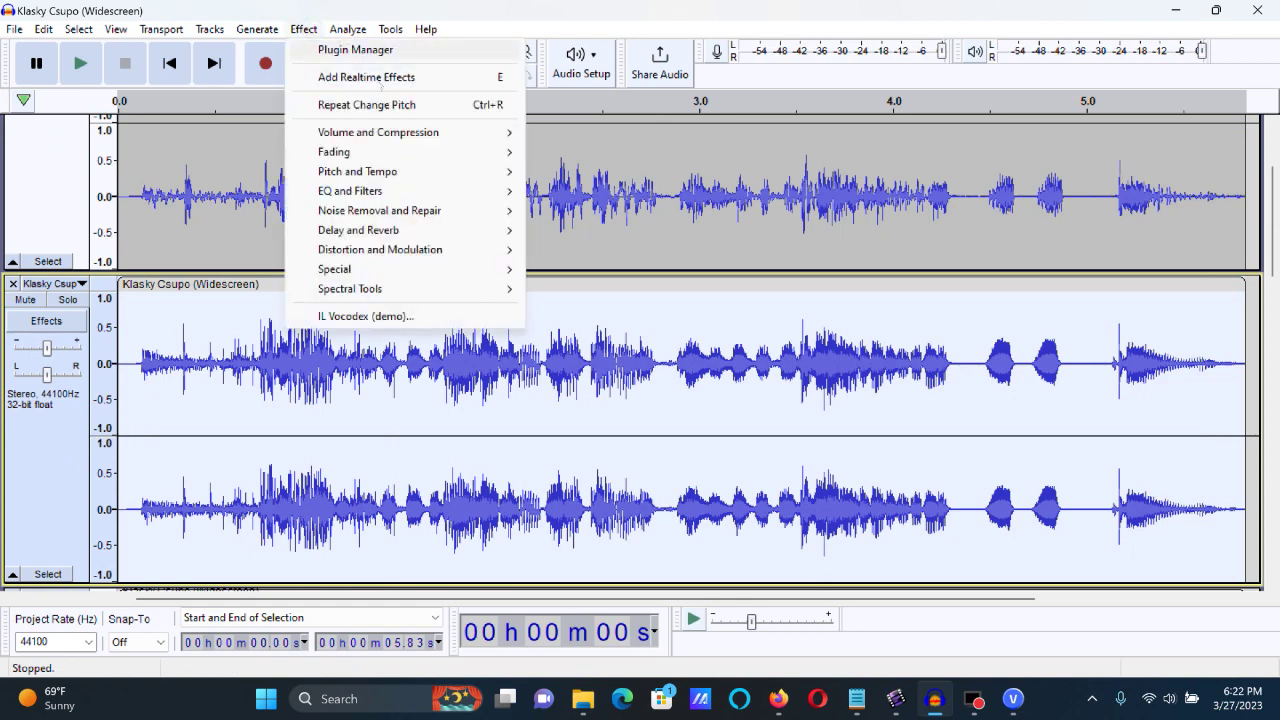
mouse_move(403, 171)
click(594, 171)
drag(710, 338, 686, 347)
text(-15)
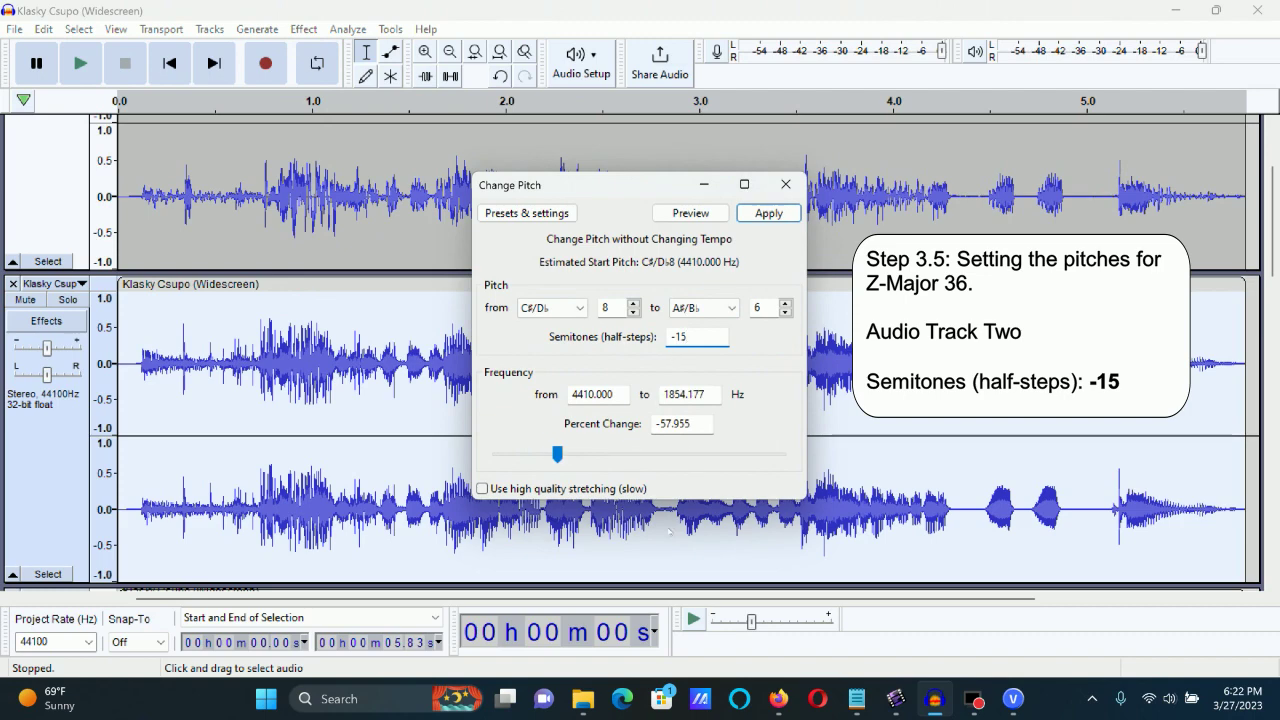
click(769, 214)
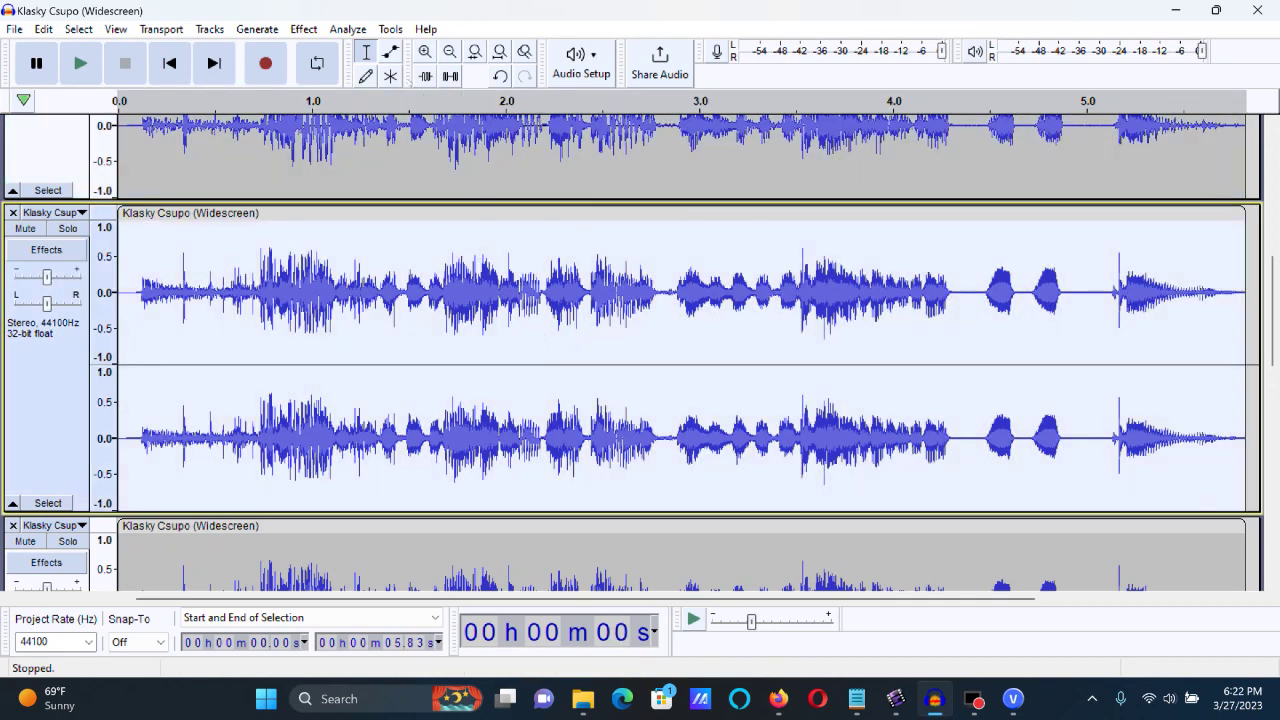
- Apply Change Pitch to the entire third audio track with semitones (half-steps) set to -12
click(303, 29)
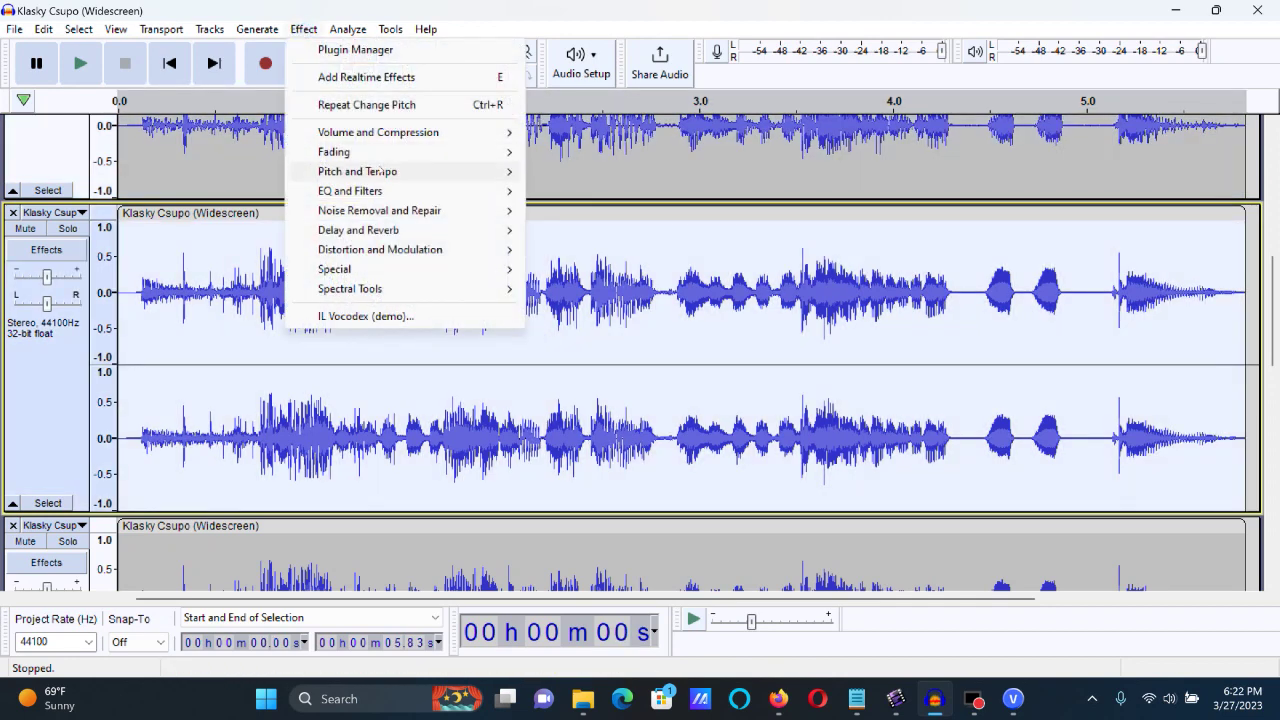
mouse_move(522, 181)
click(578, 171)
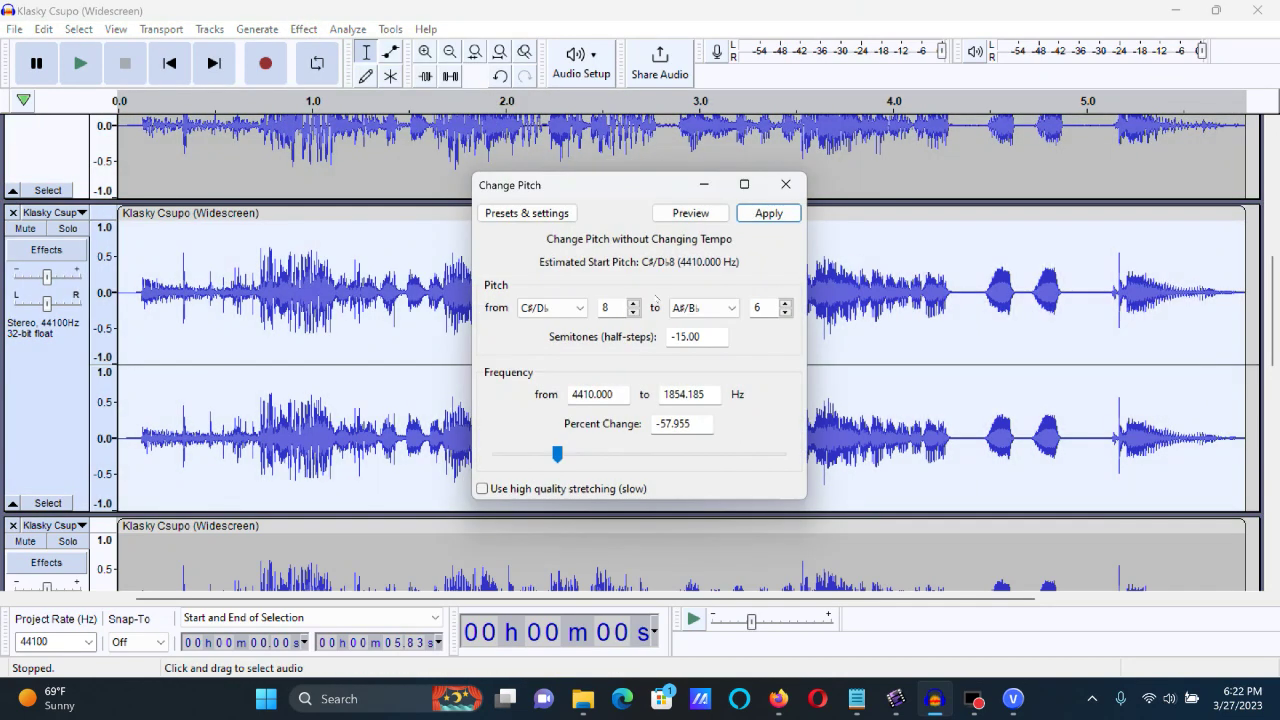
double_click(690, 337)
text(2)
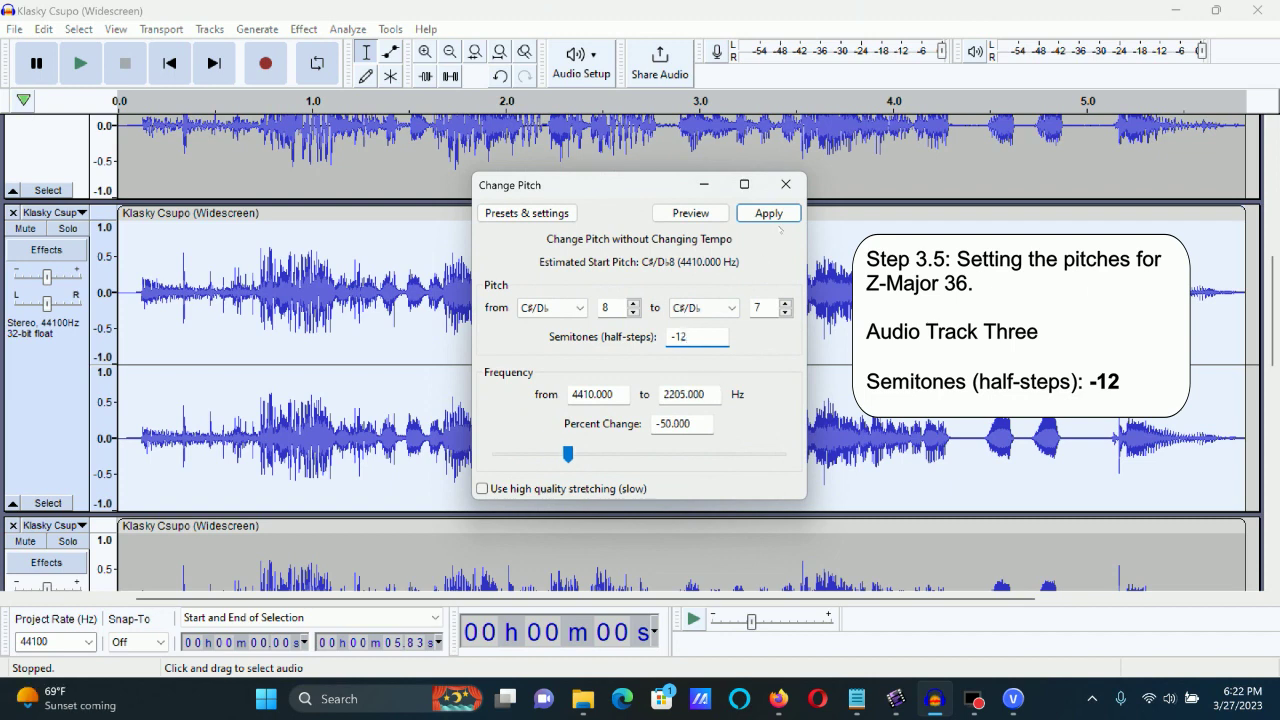
click(768, 213)
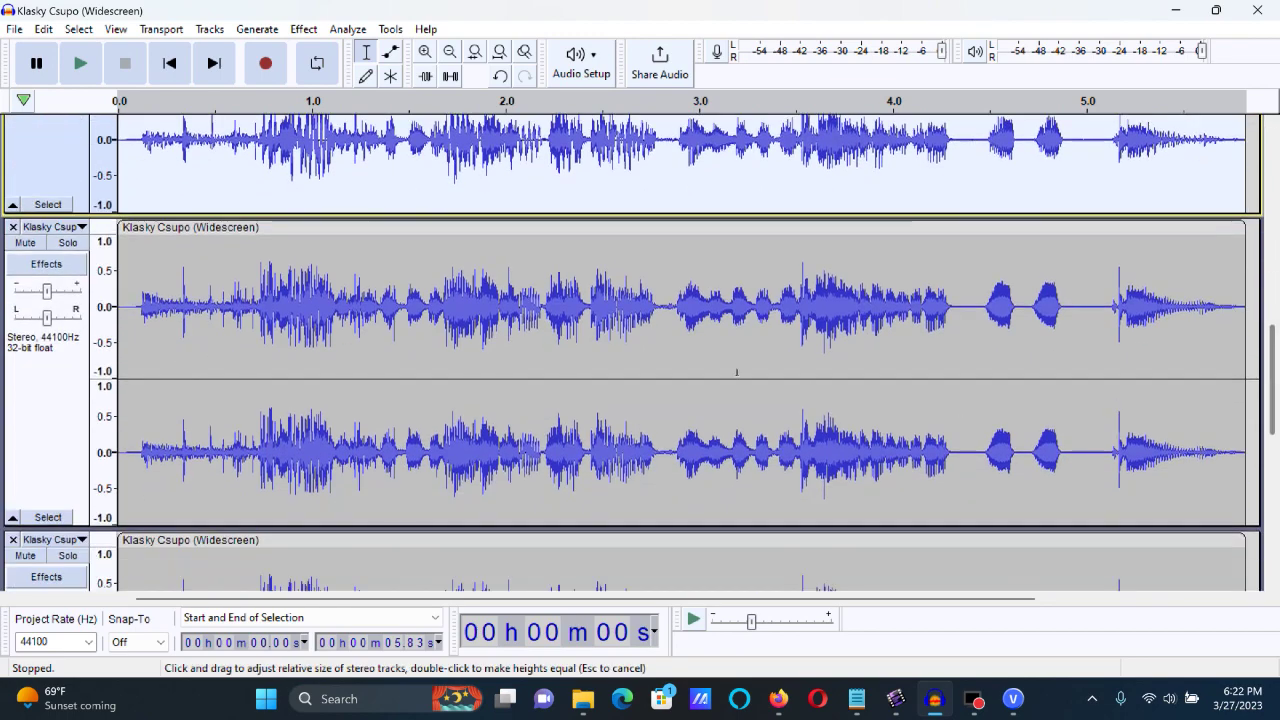
- Apply Change Pitch to the entire fourth audio track with semitones (half-steps) set to -5
click(708, 357)
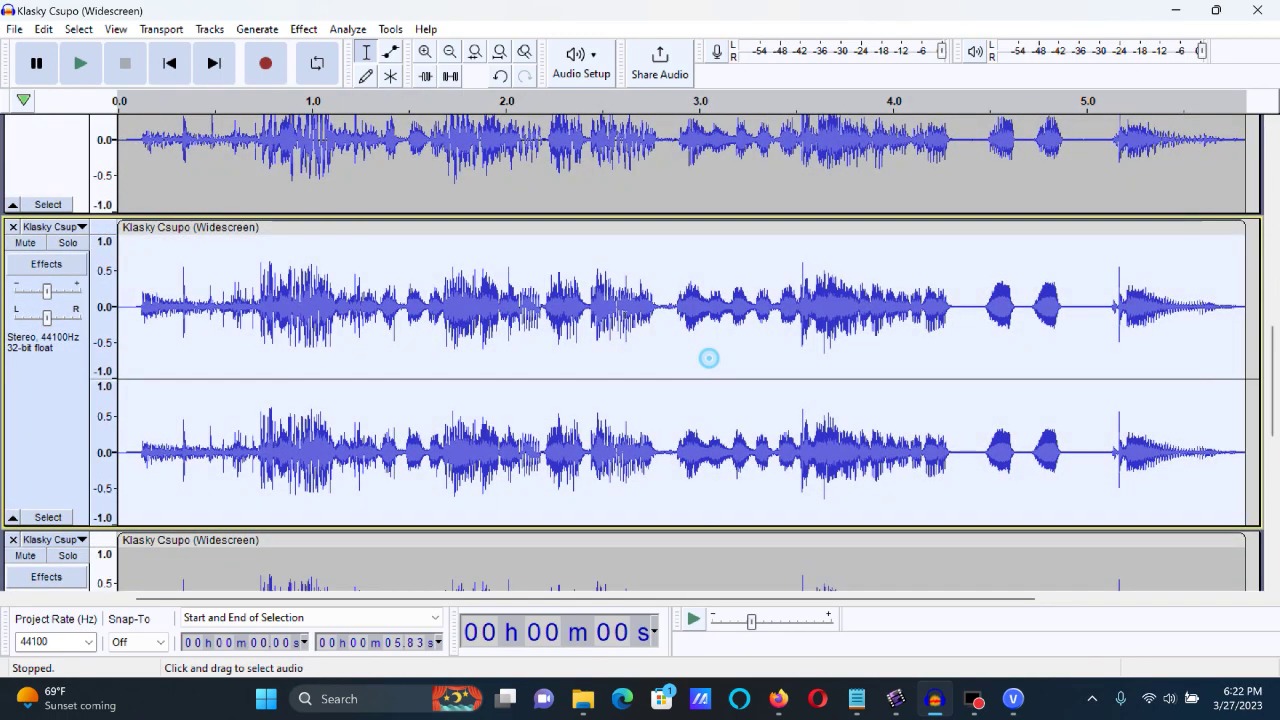
click(303, 29)
mouse_move(411, 172)
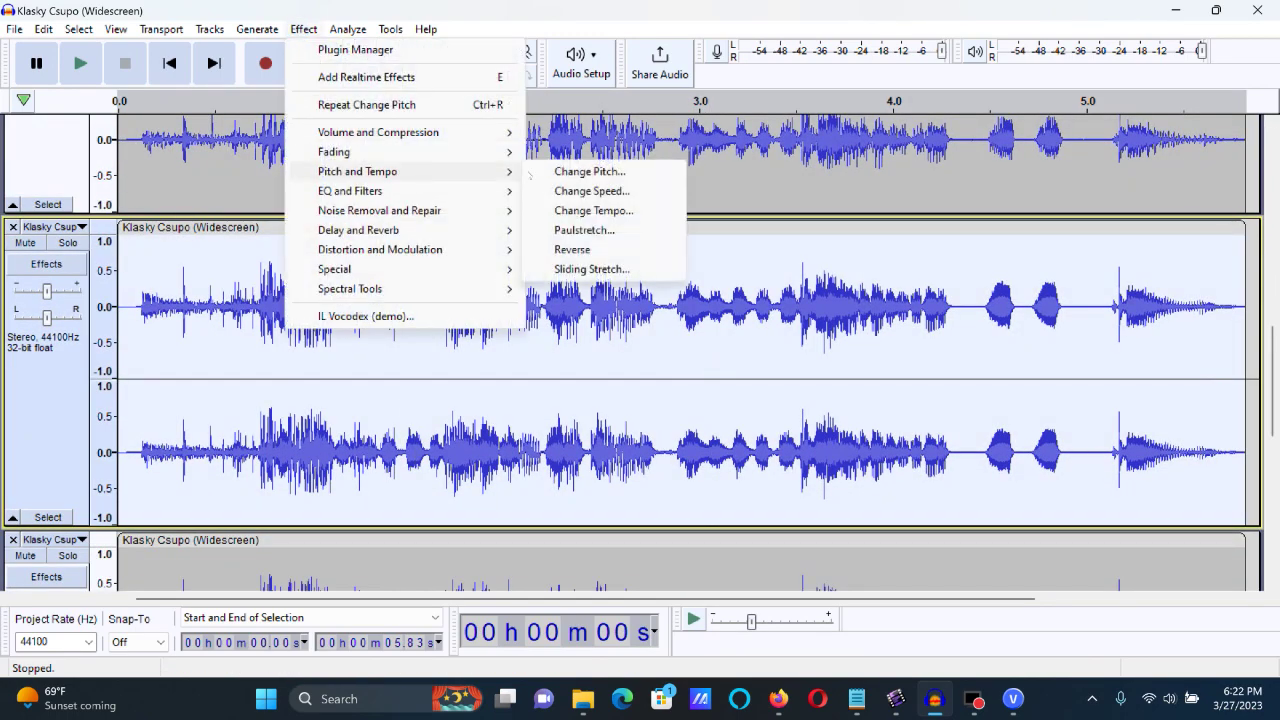
click(572, 171)
double_click(677, 340)
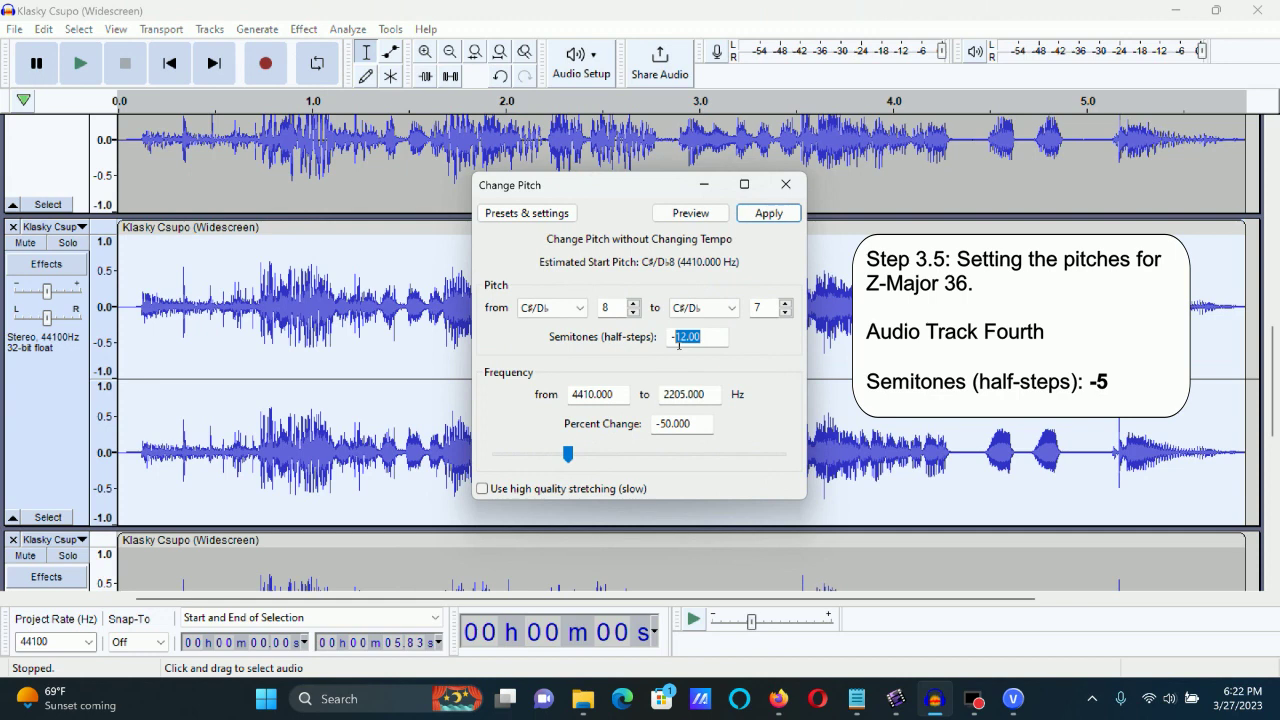
text(-5)
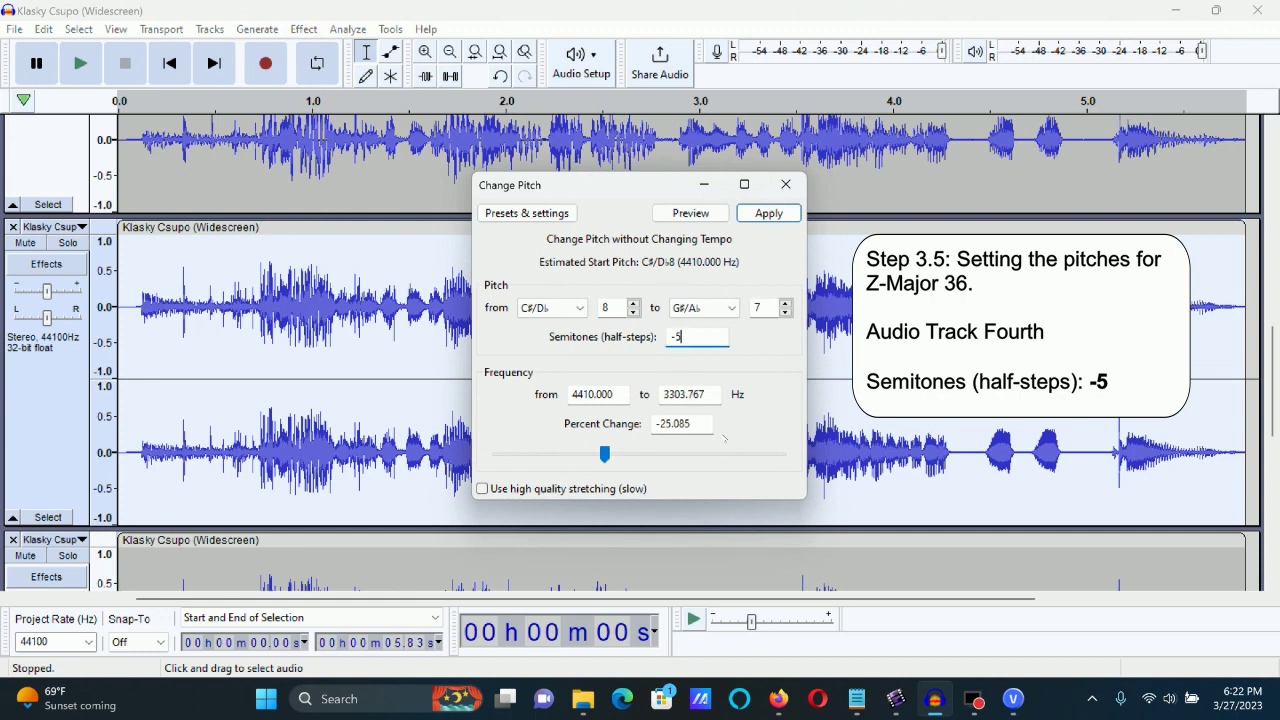
click(782, 215)
- Apply Change Pitch to the entire fifth audio track with semitones (half-steps) set to -2
drag(1272, 342, 1272, 352)
scroll(640, 300, up, 1)
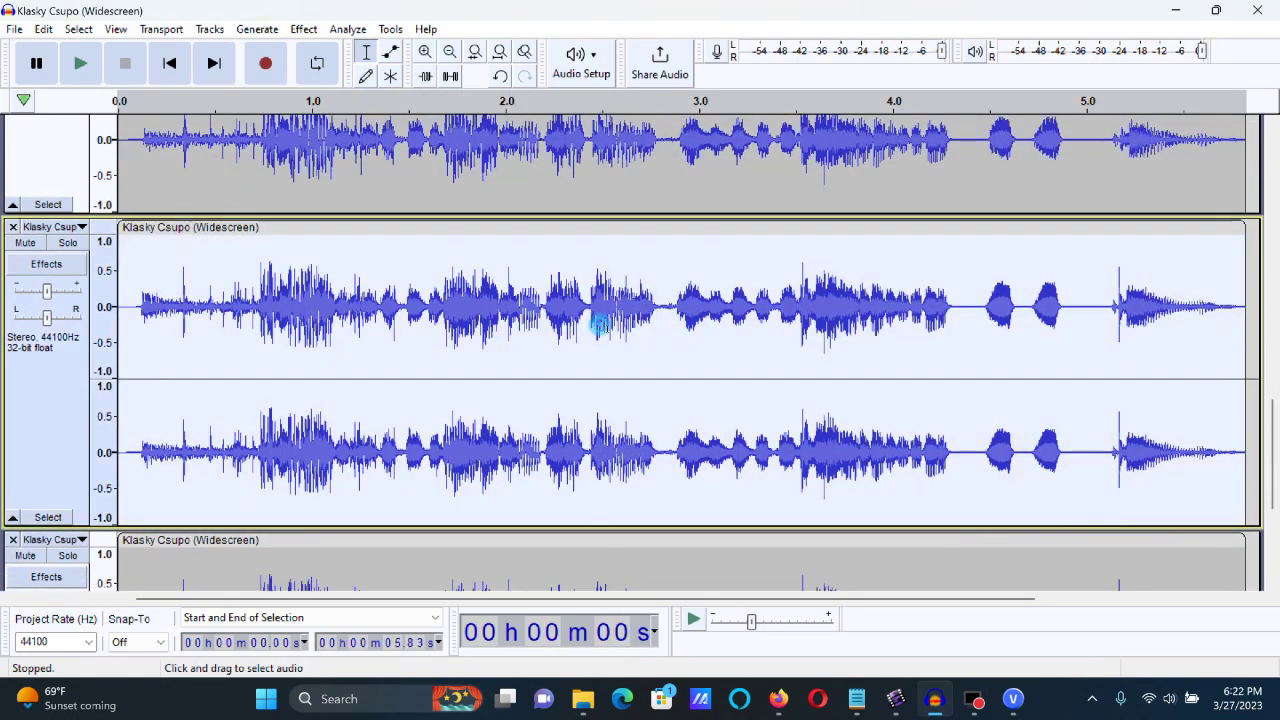
click(345, 30)
mouse_move(303, 29)
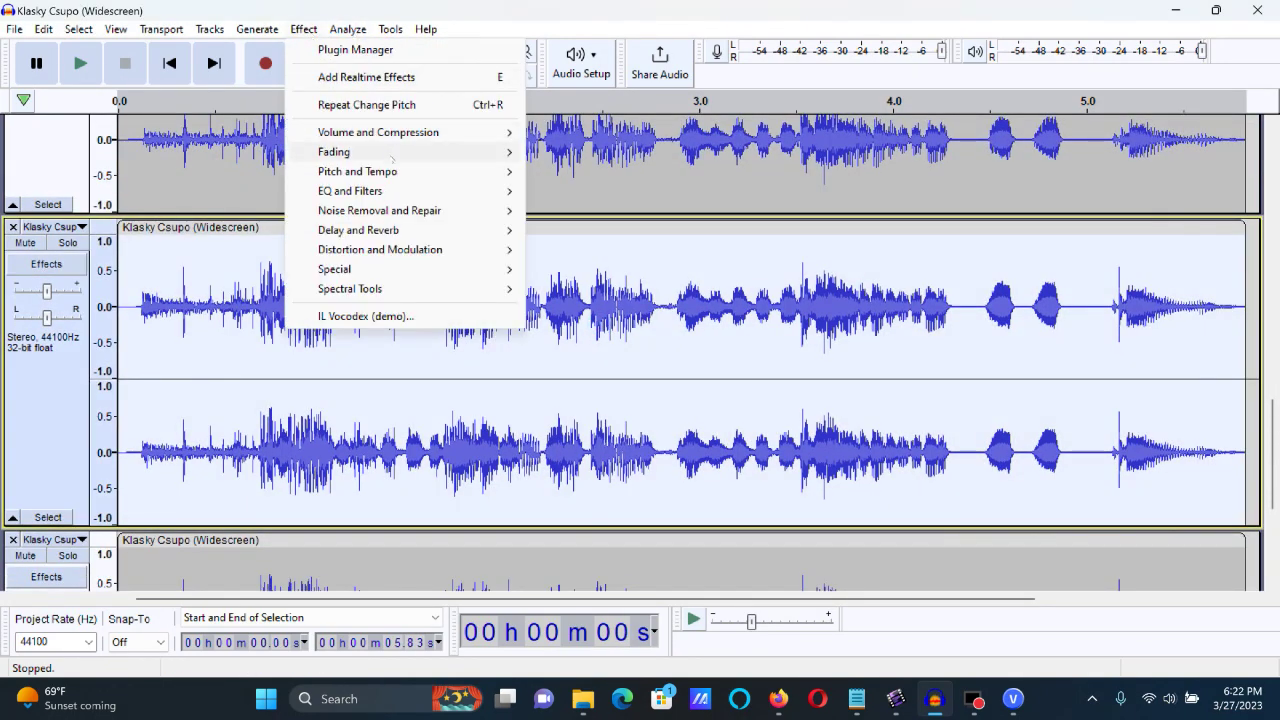
mouse_move(383, 172)
click(570, 171)
drag(702, 337, 679, 347)
text(-2)
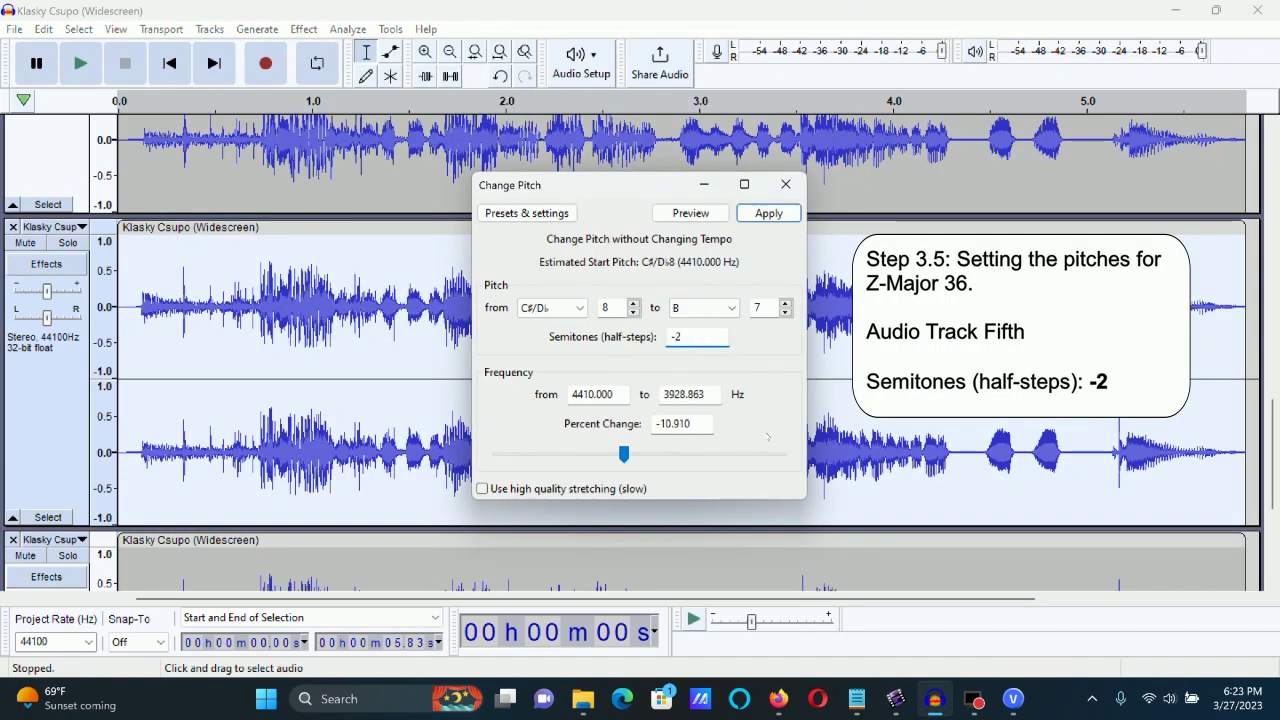
click(769, 213)
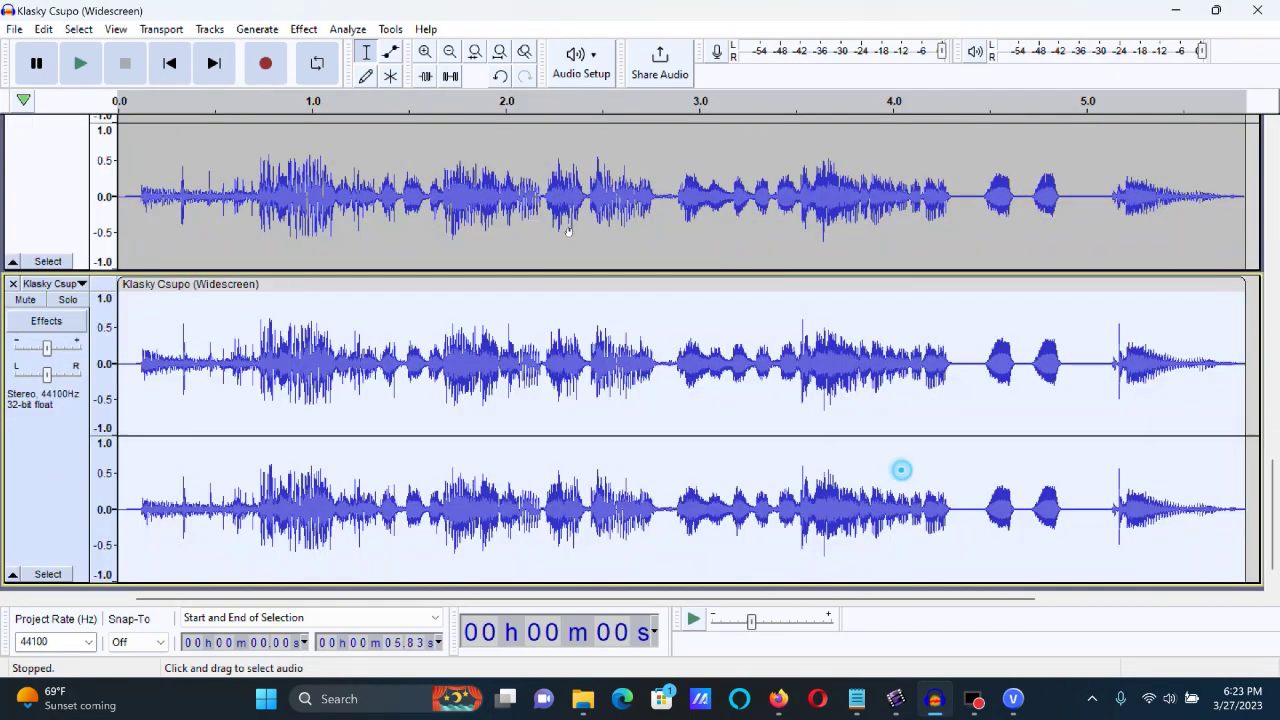
- Apply Change Pitch to the entire sixth audio track with semitones (half-steps) set to 5
click(303, 29)
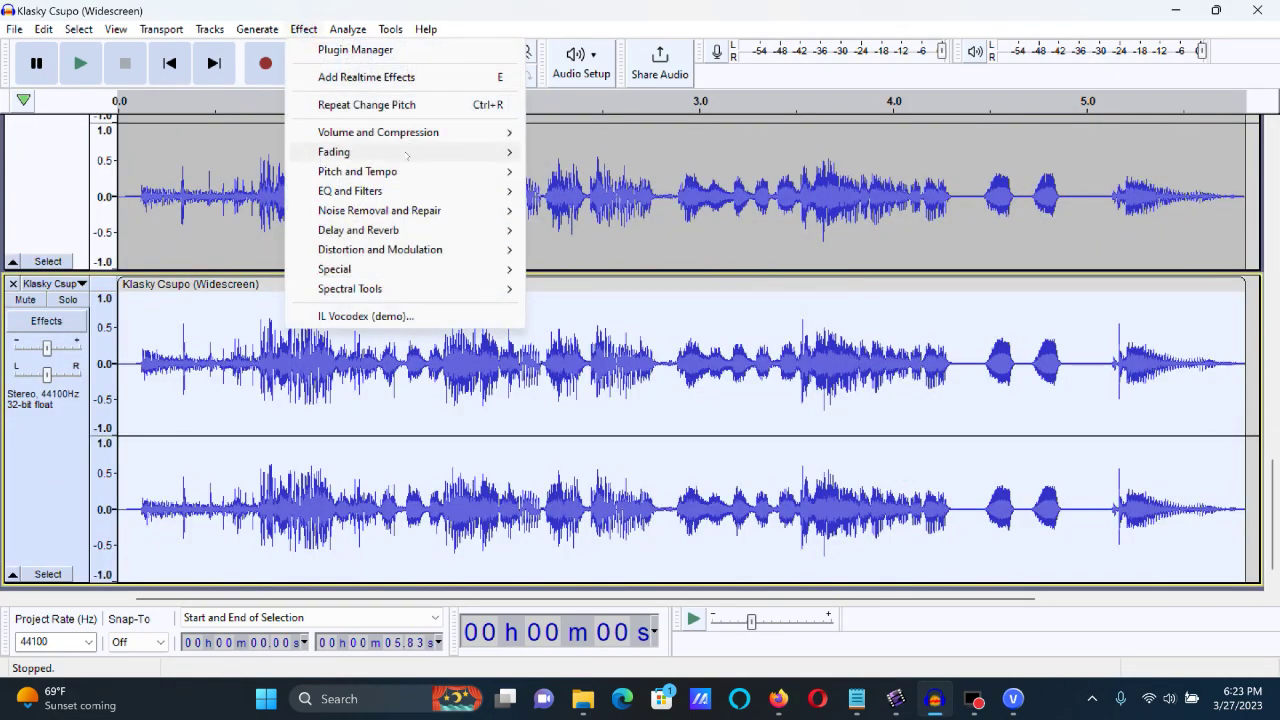
mouse_move(400, 171)
click(590, 171)
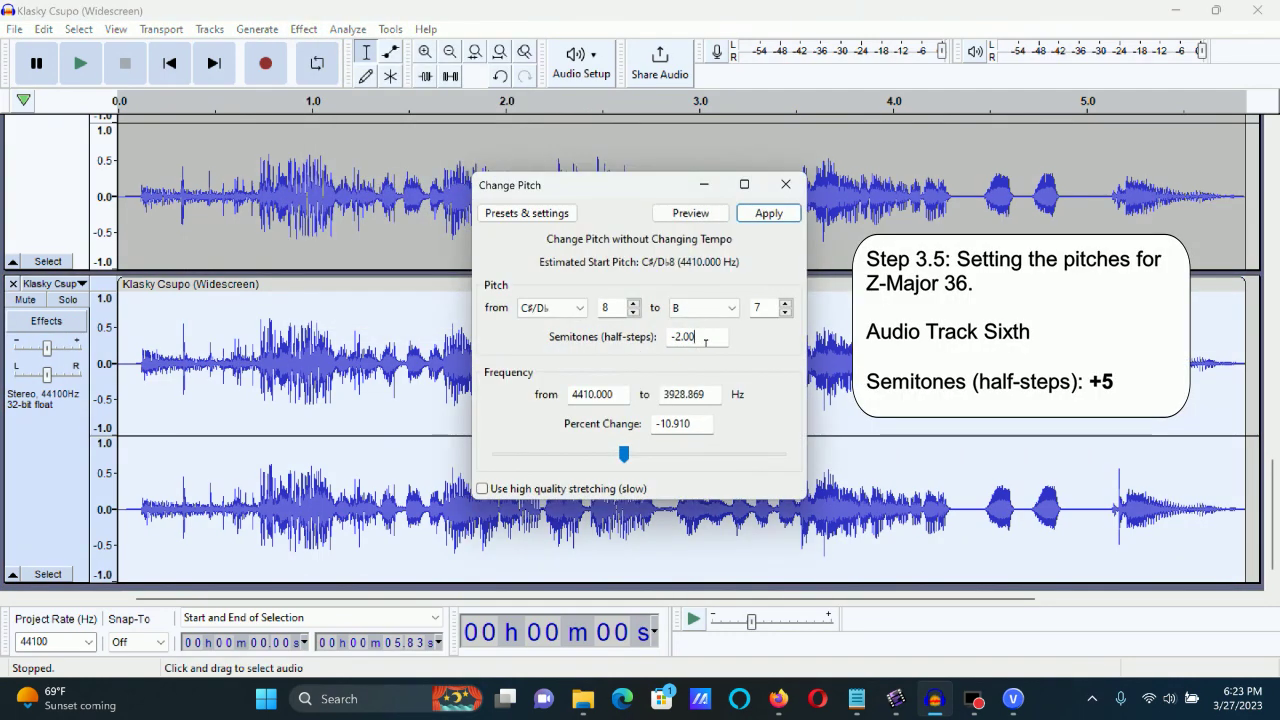
drag(724, 337, 642, 346)
text(5)
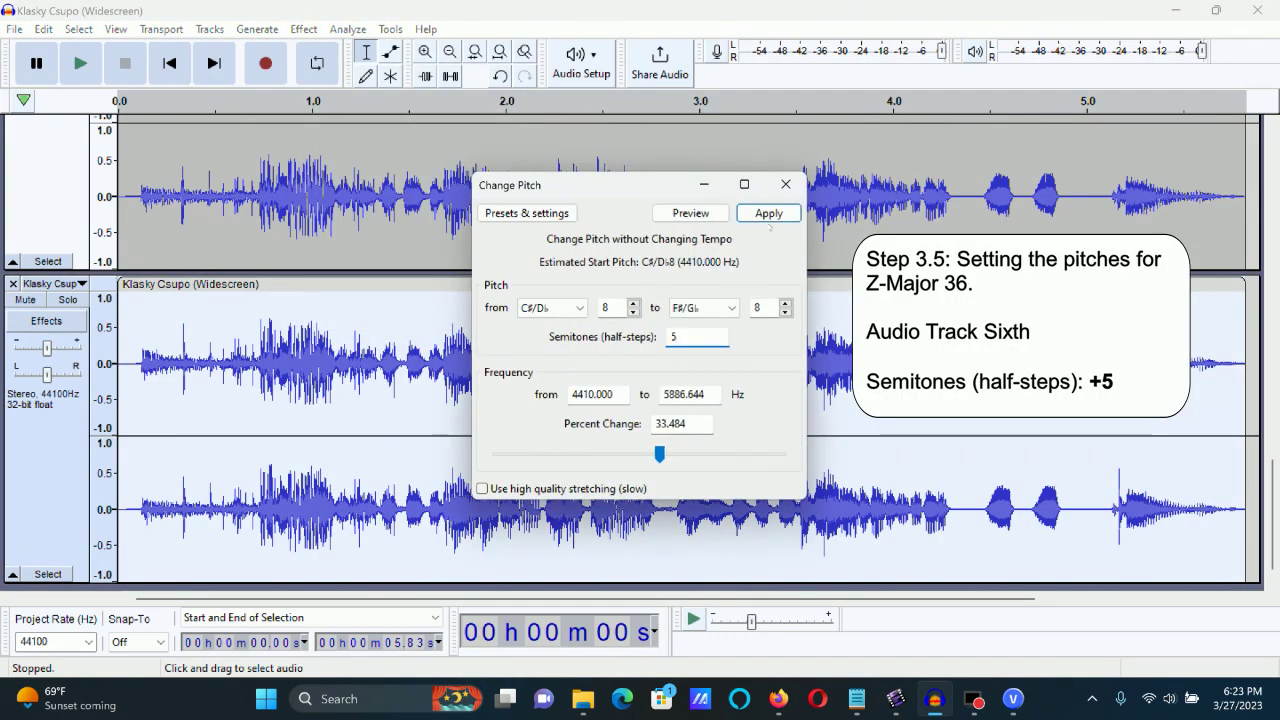
click(768, 213)
- Export the project as an MP3 named Klasky Csupo in Z-Major 36, keeping the metadata tags as they are
click(14, 29)
mouse_move(158, 168)
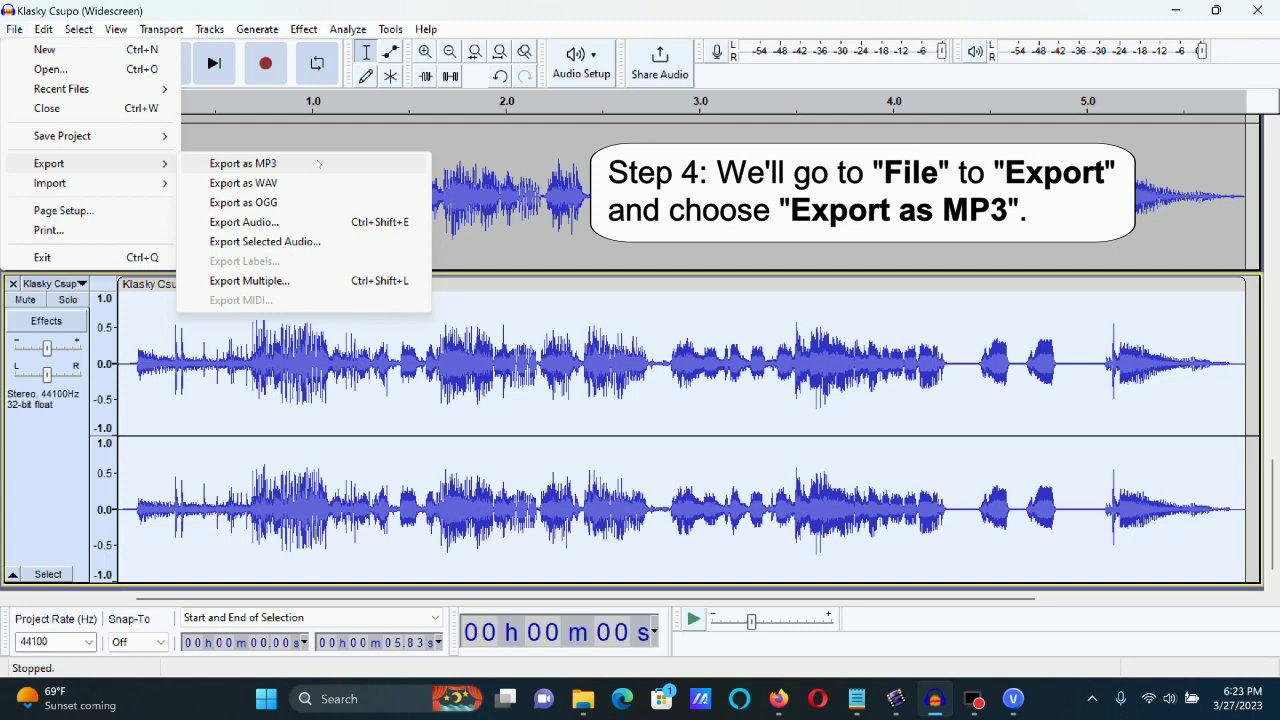
click(243, 163)
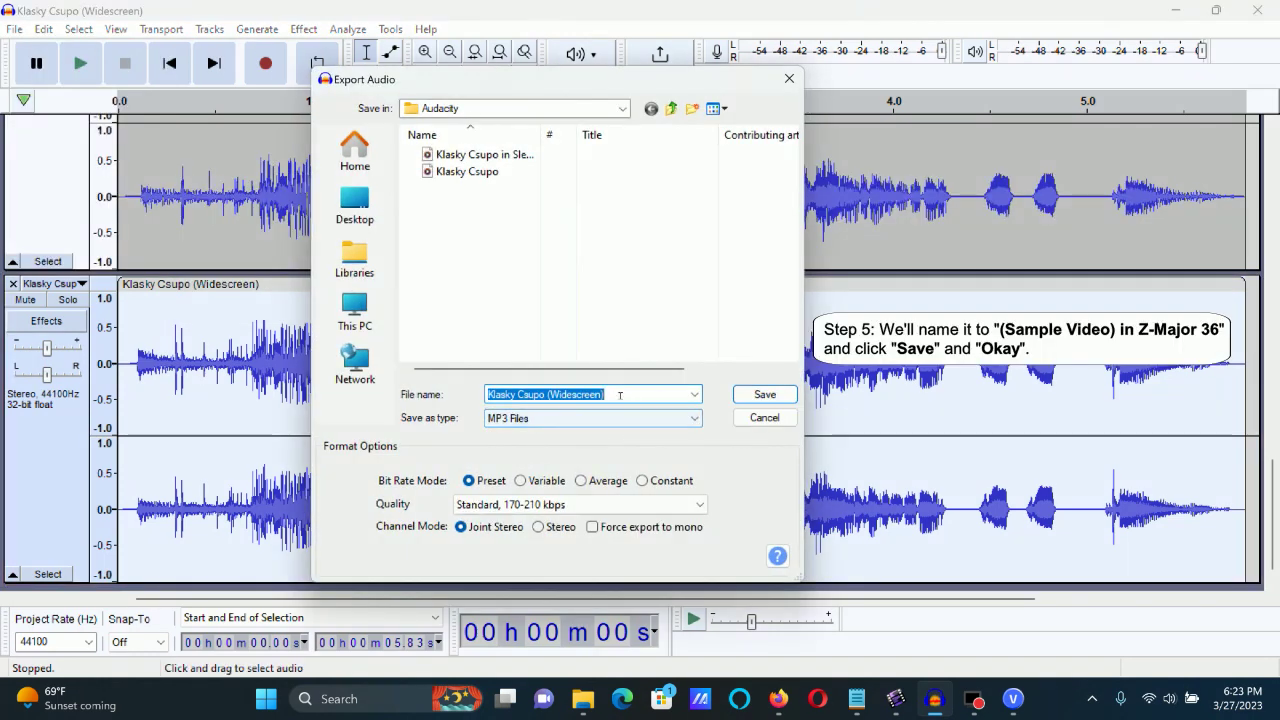
click(635, 396)
key(BackSpace)
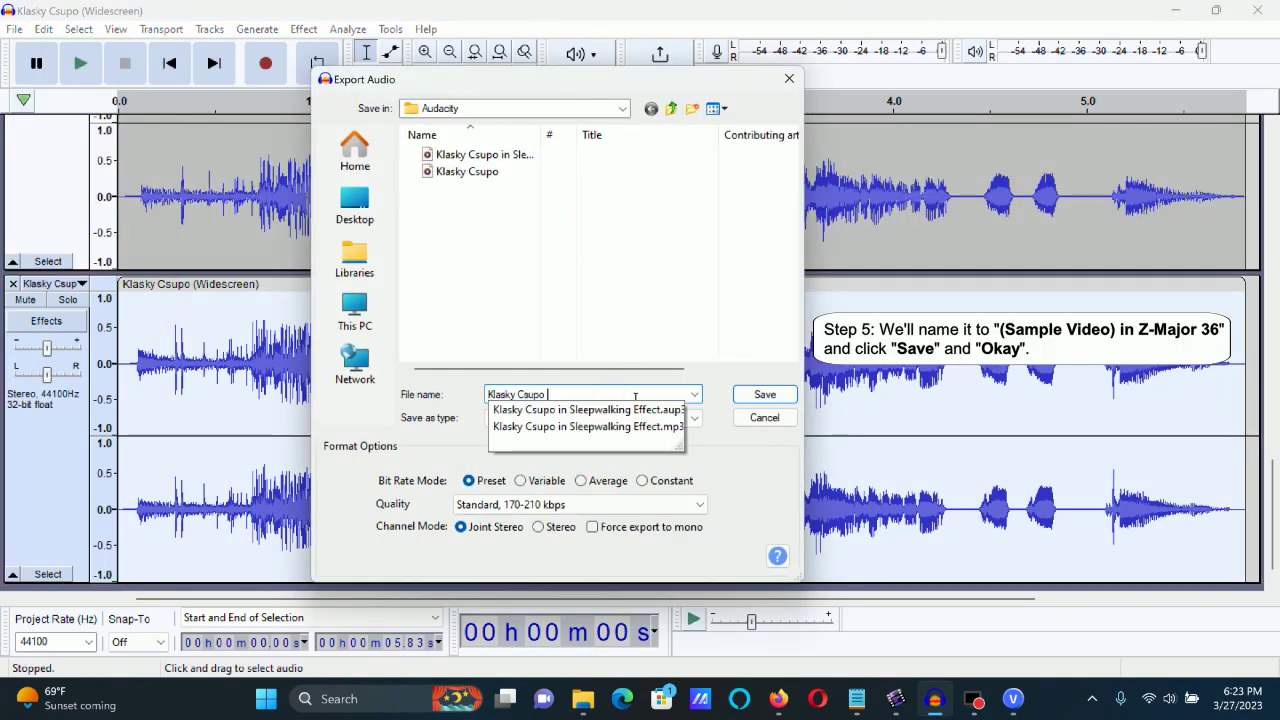
text(in Z-Major 36)
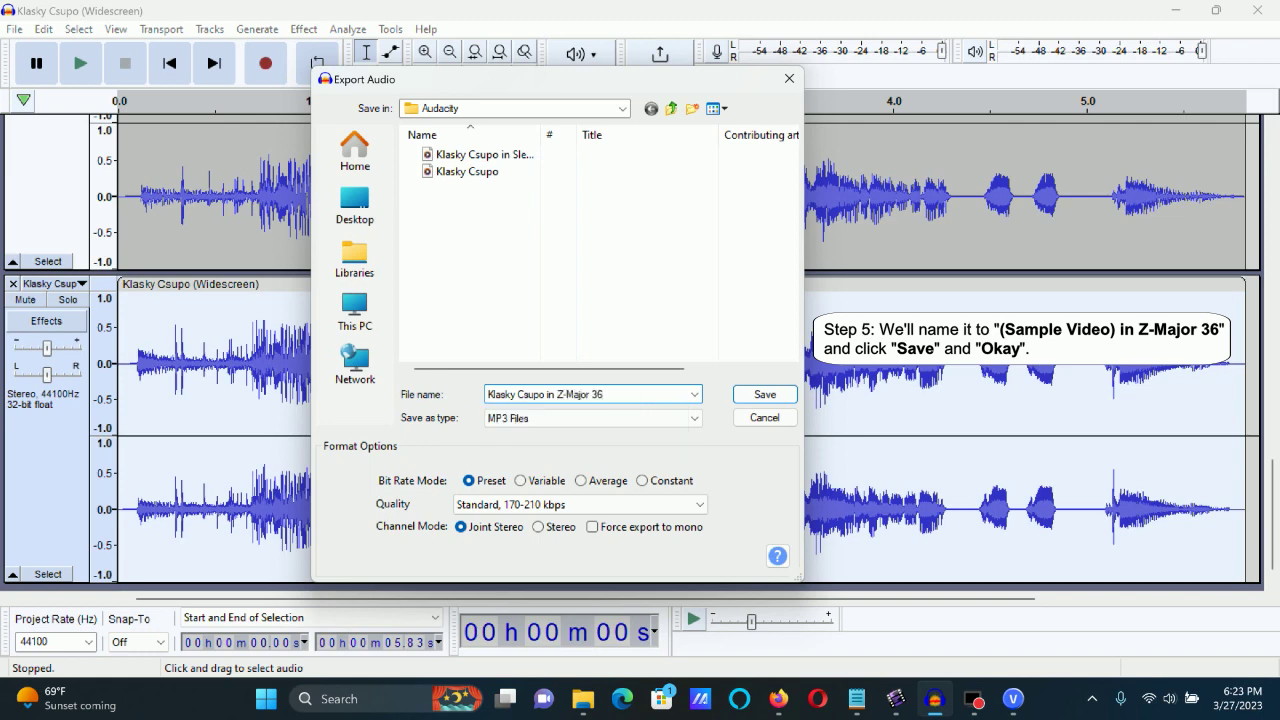
click(765, 394)
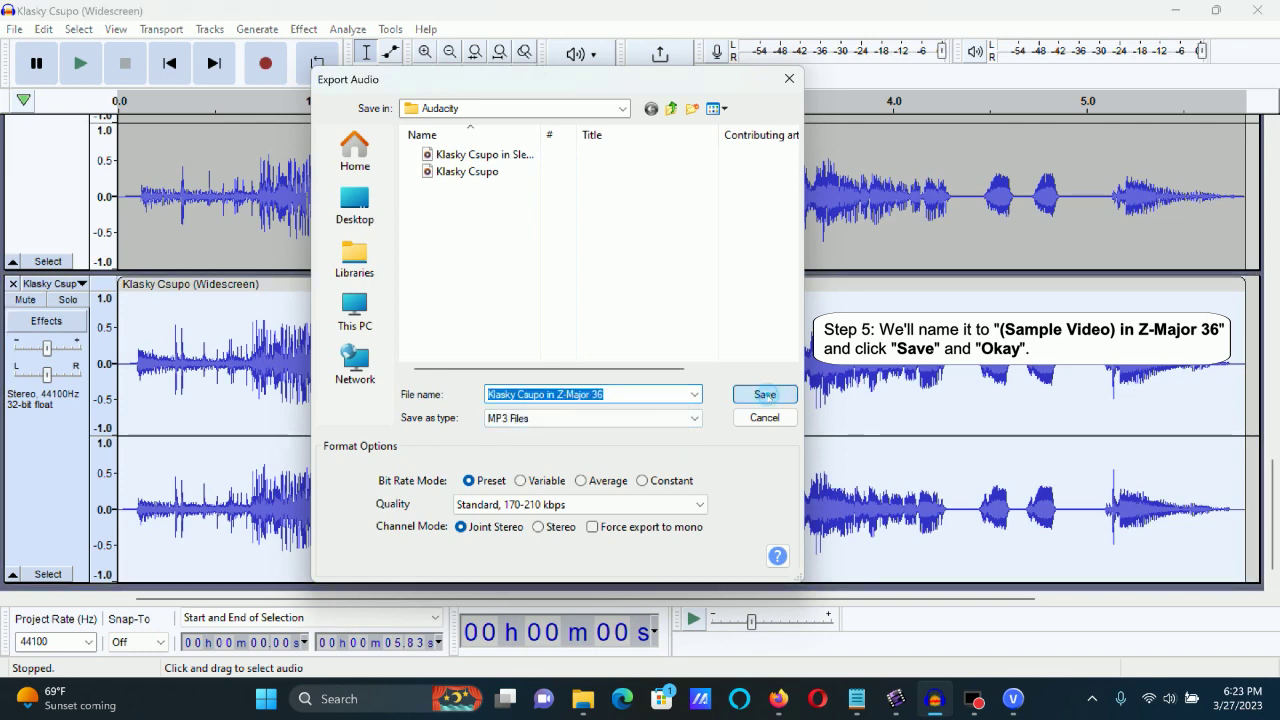
click(679, 381)
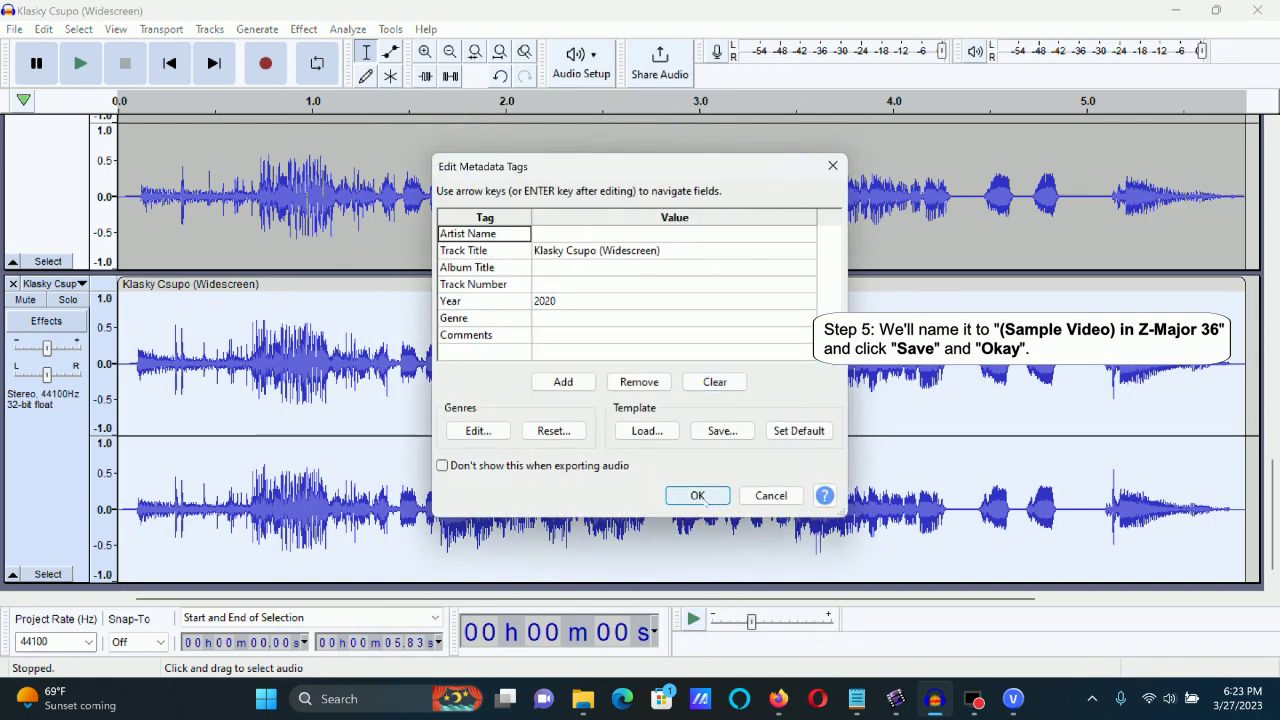
click(697, 495)
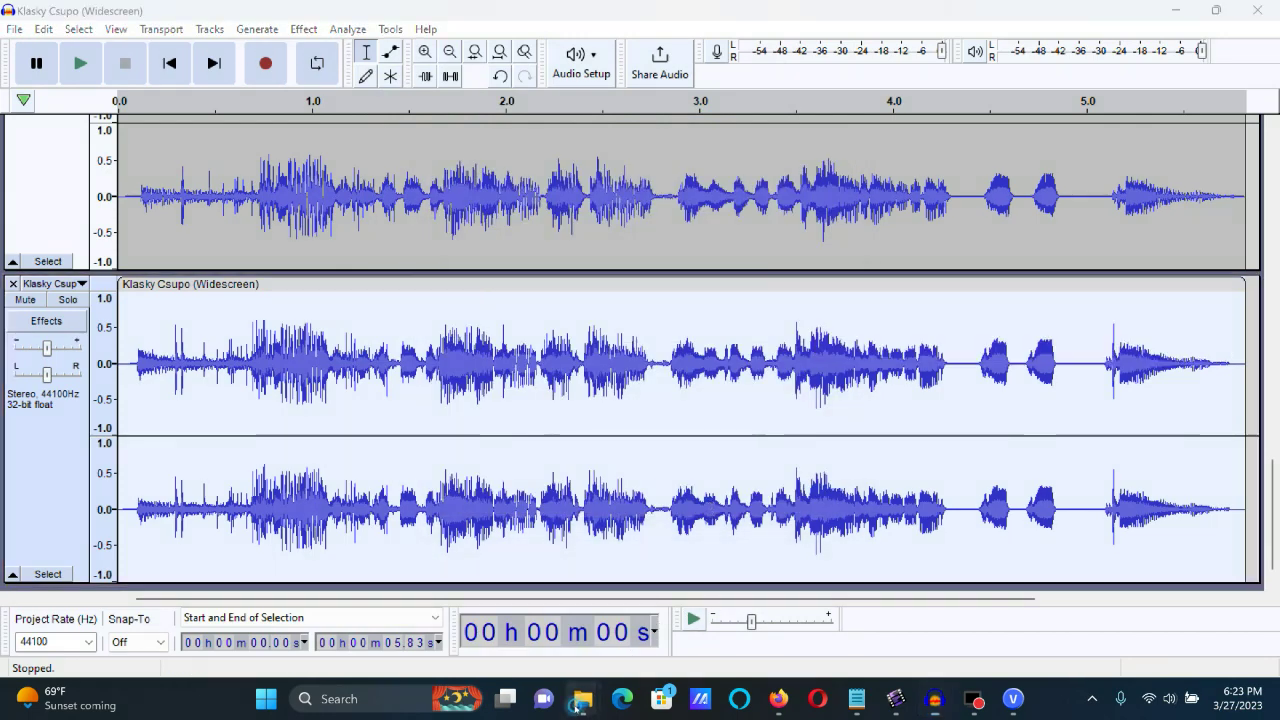
- Switch to File Explorer, open the Audacity folder in Documents and select the Klasky Csupo in Z-Major 36 MP3
mouse_move(582, 698)
click(588, 612)
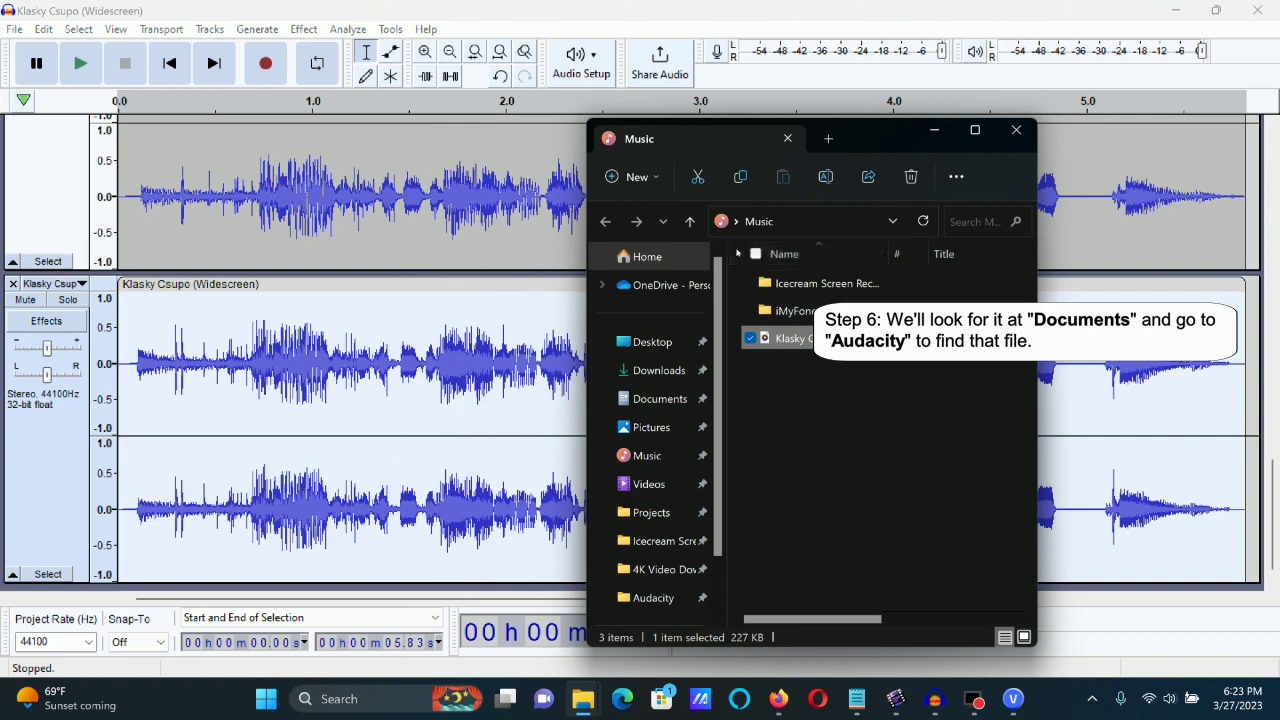
drag(862, 148, 620, 118)
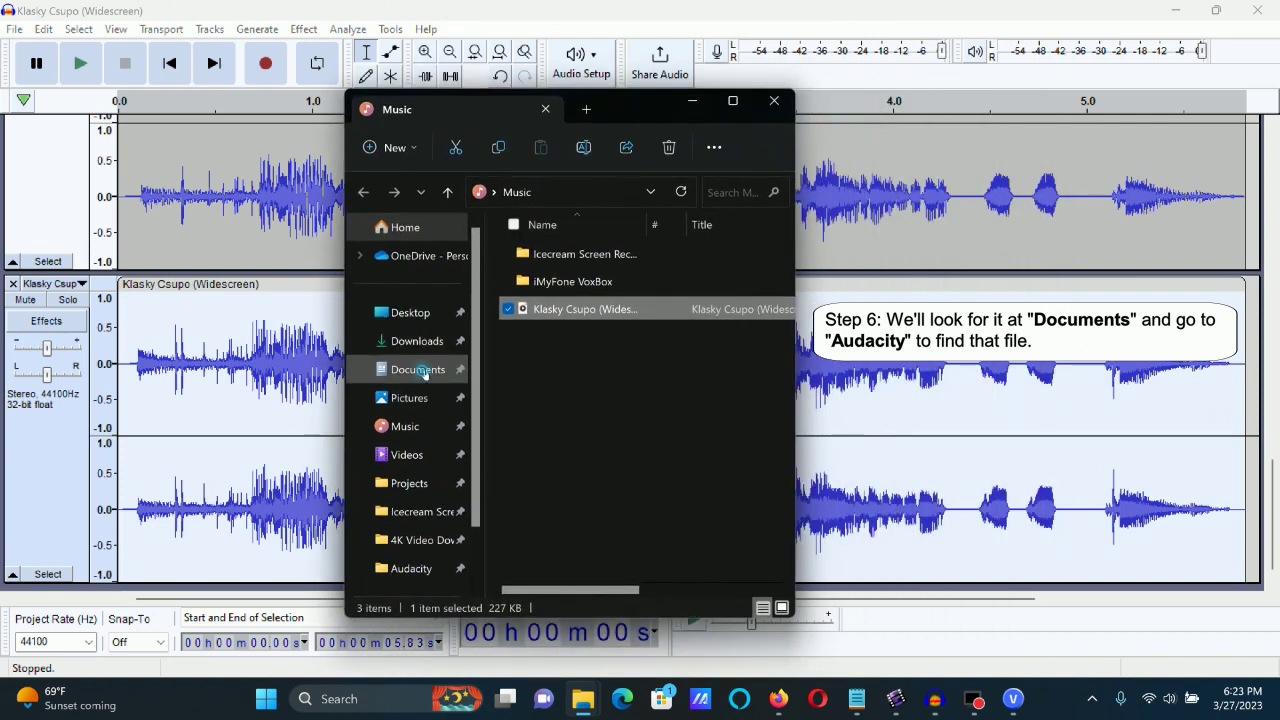
click(418, 369)
drag(346, 355, 243, 355)
double_click(443, 262)
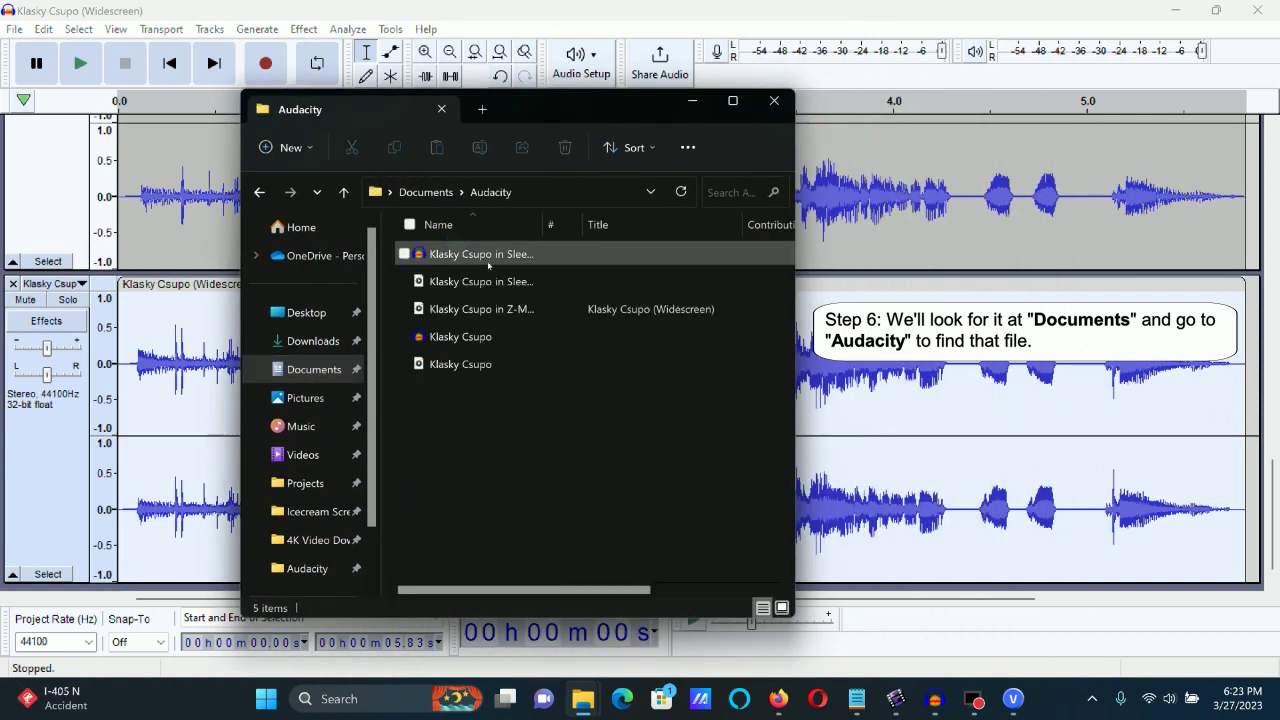
click(556, 312)
- Bring the Klasky Csupo in Z-Major 36 MP3 into AVS Video Editor, placing it at the start of the audio track below the video
click(895, 698)
scroll(650, 600, down, 3)
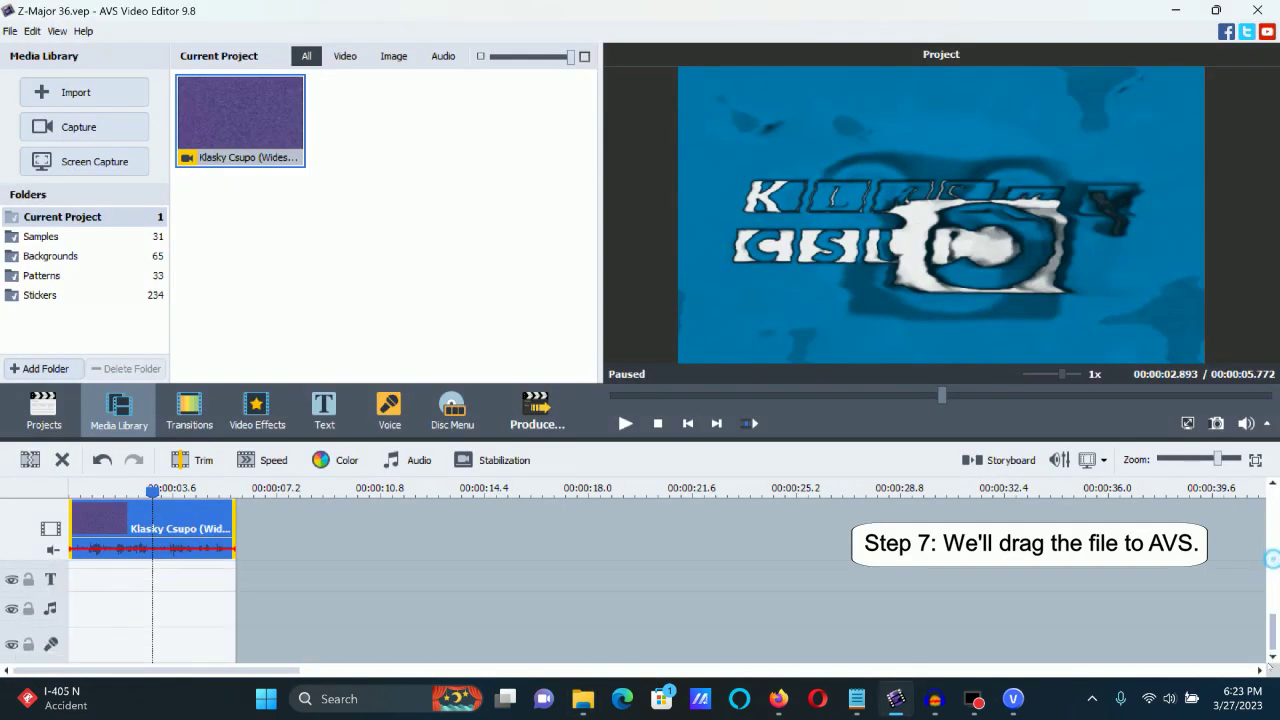
mouse_move(582, 698)
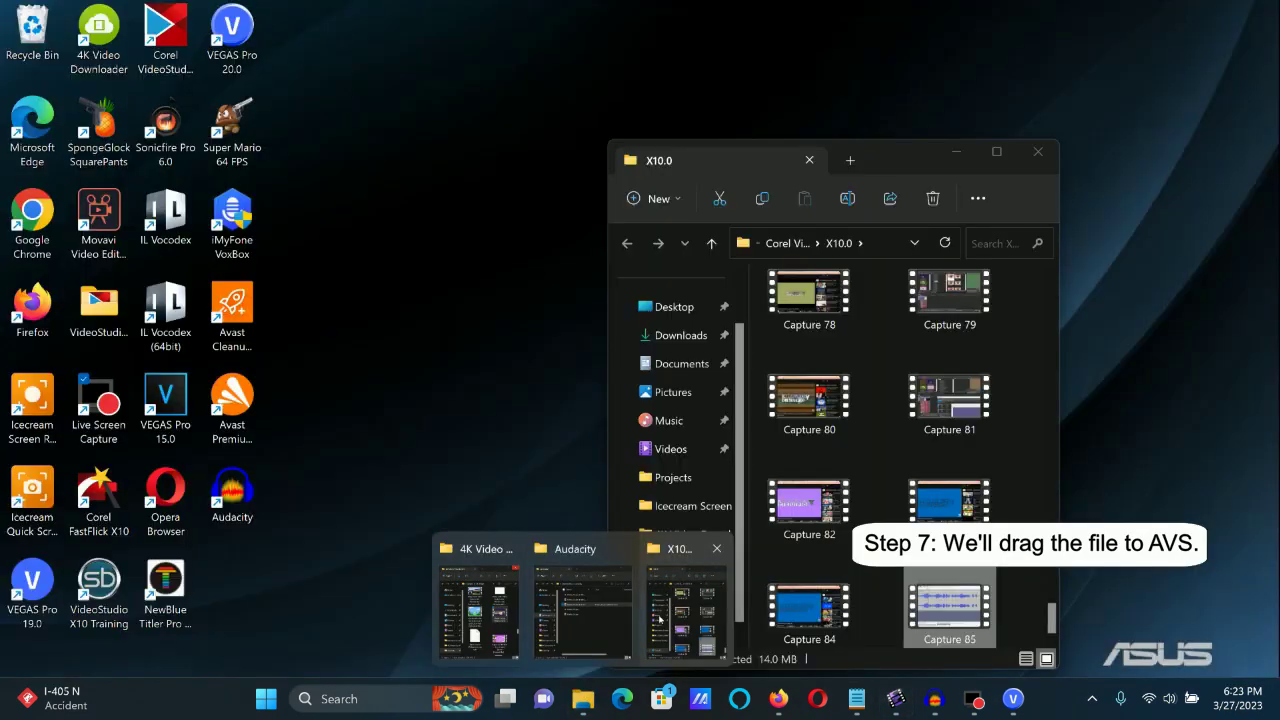
click(570, 605)
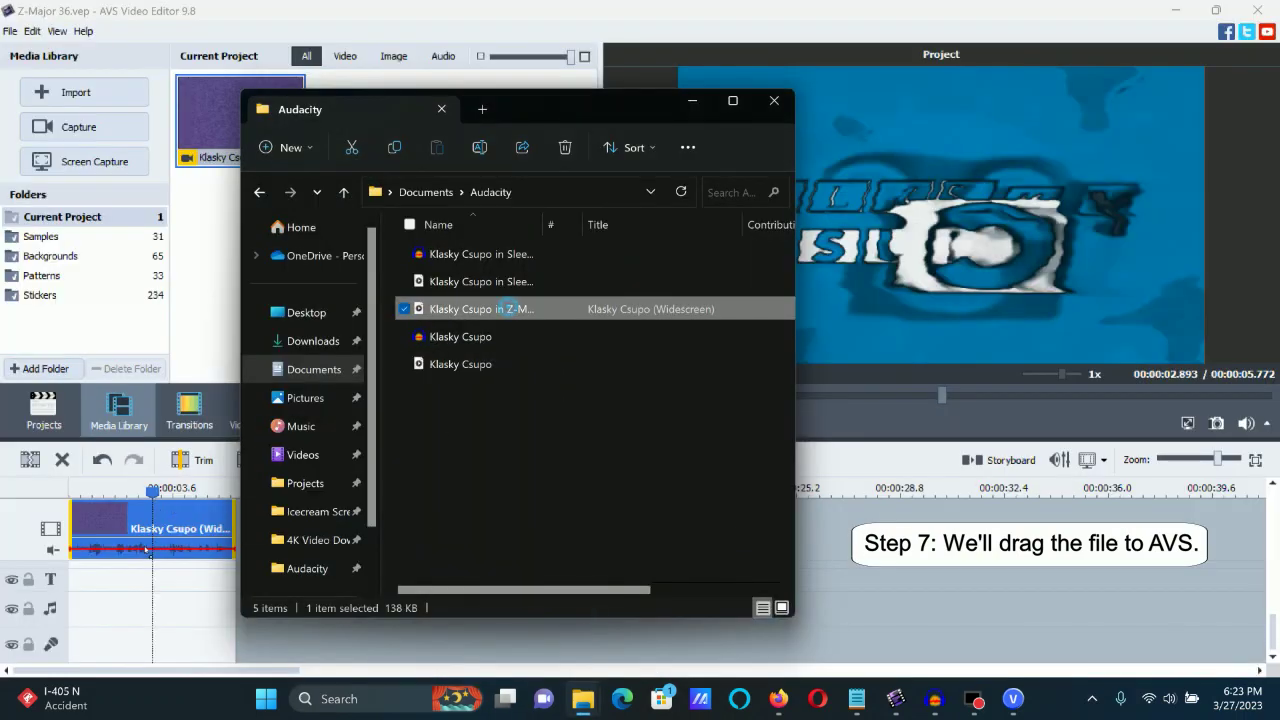
drag(113, 598, 113, 600)
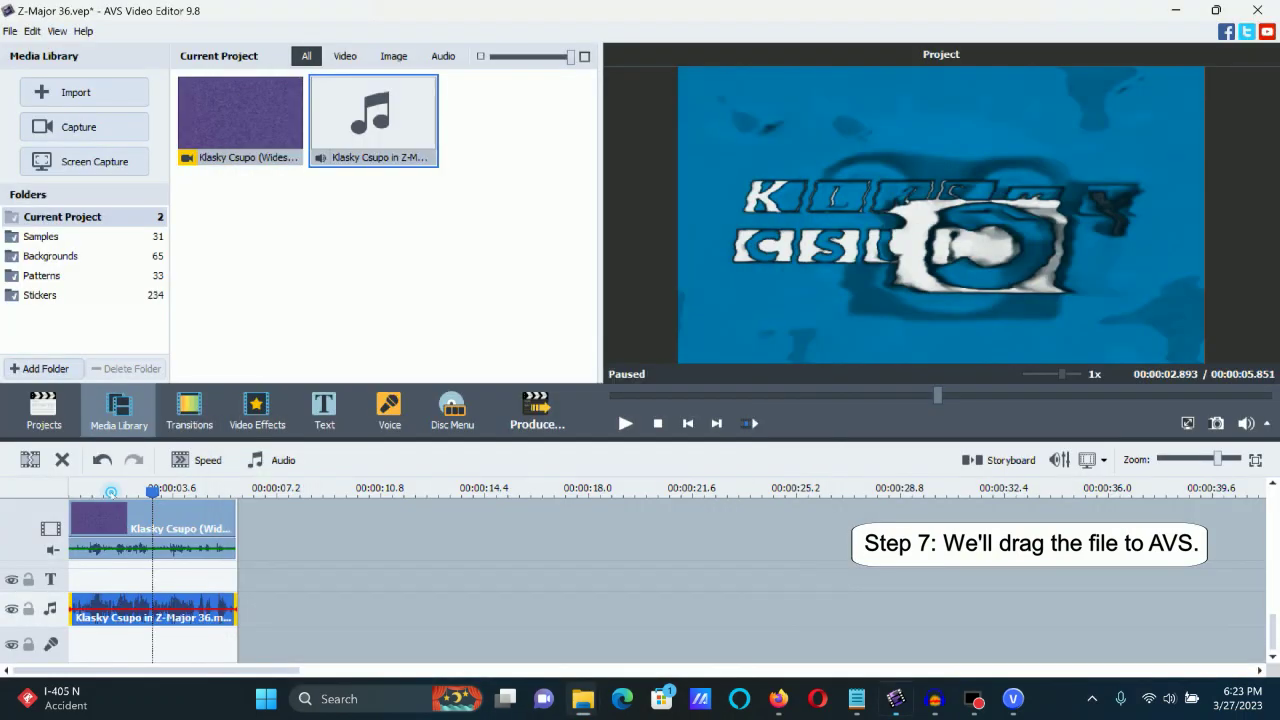
- Mute the audio of the Klasky Csupo (Widescreen) video clip on the timeline
click(104, 533)
click(102, 532)
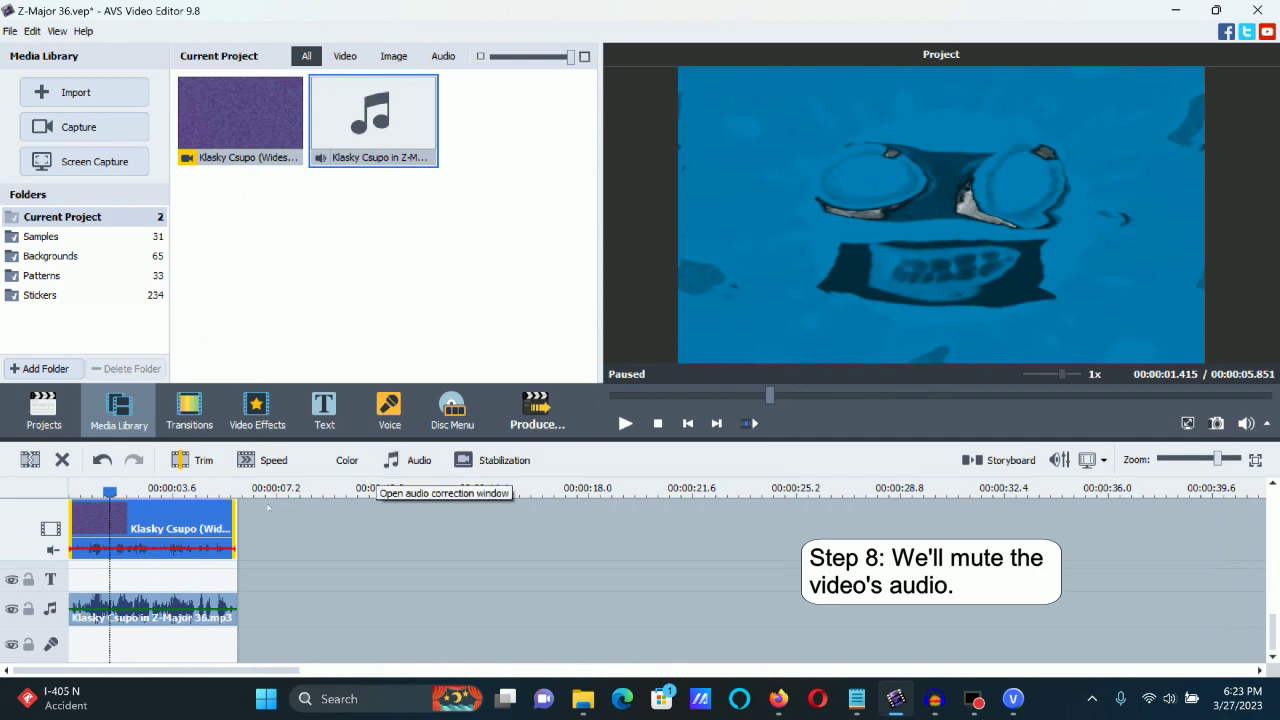
right_click(229, 518)
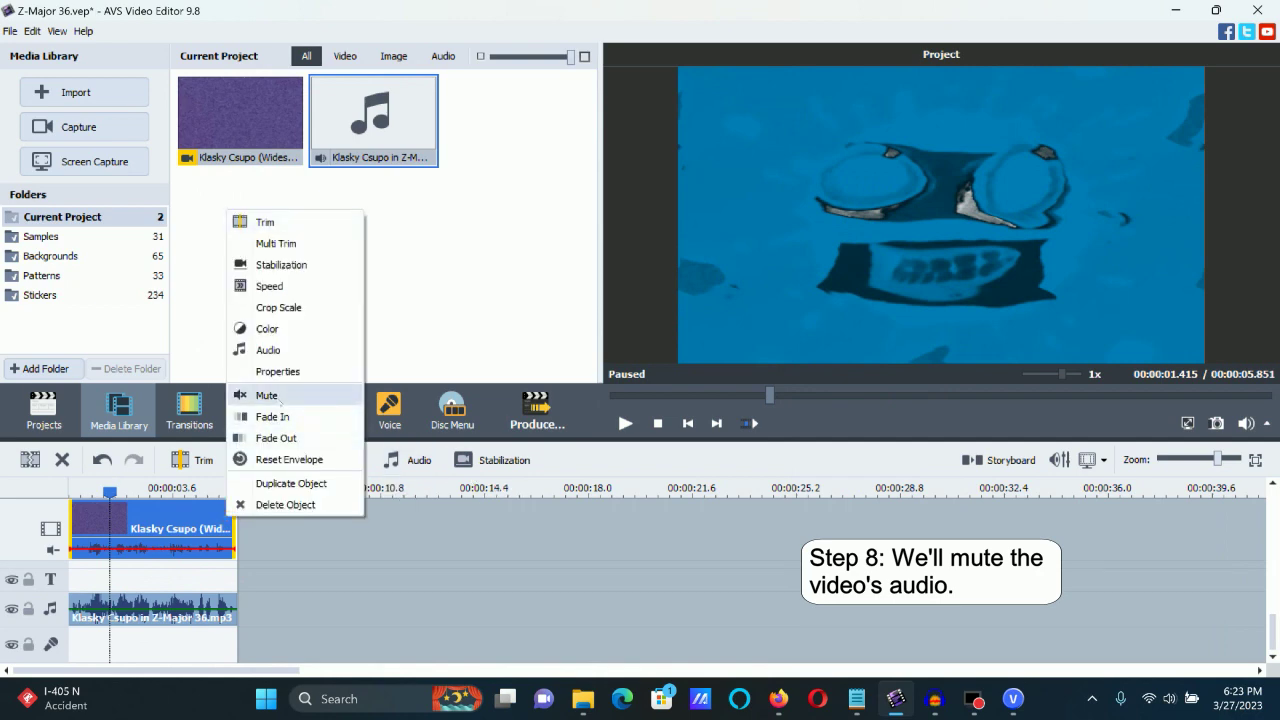
click(267, 396)
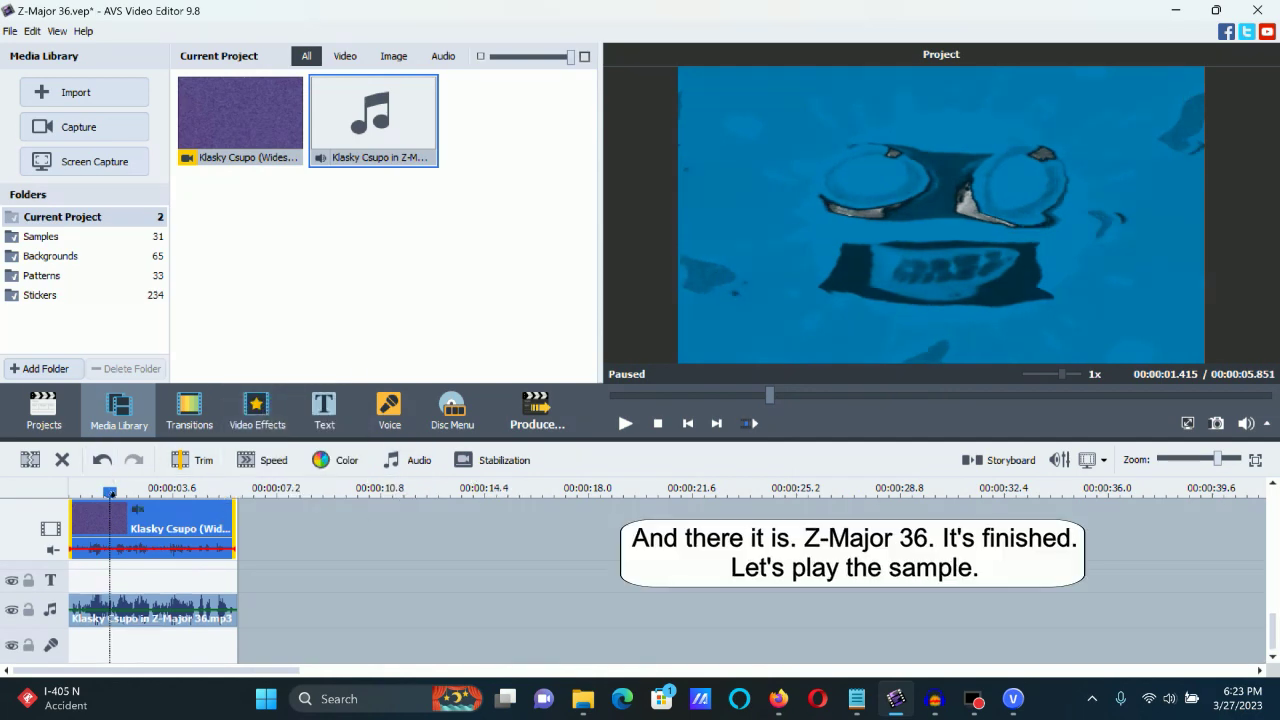
- Play the finished project preview from the beginning of the timeline
key(Home)
drag(1271, 626, 1272, 512)
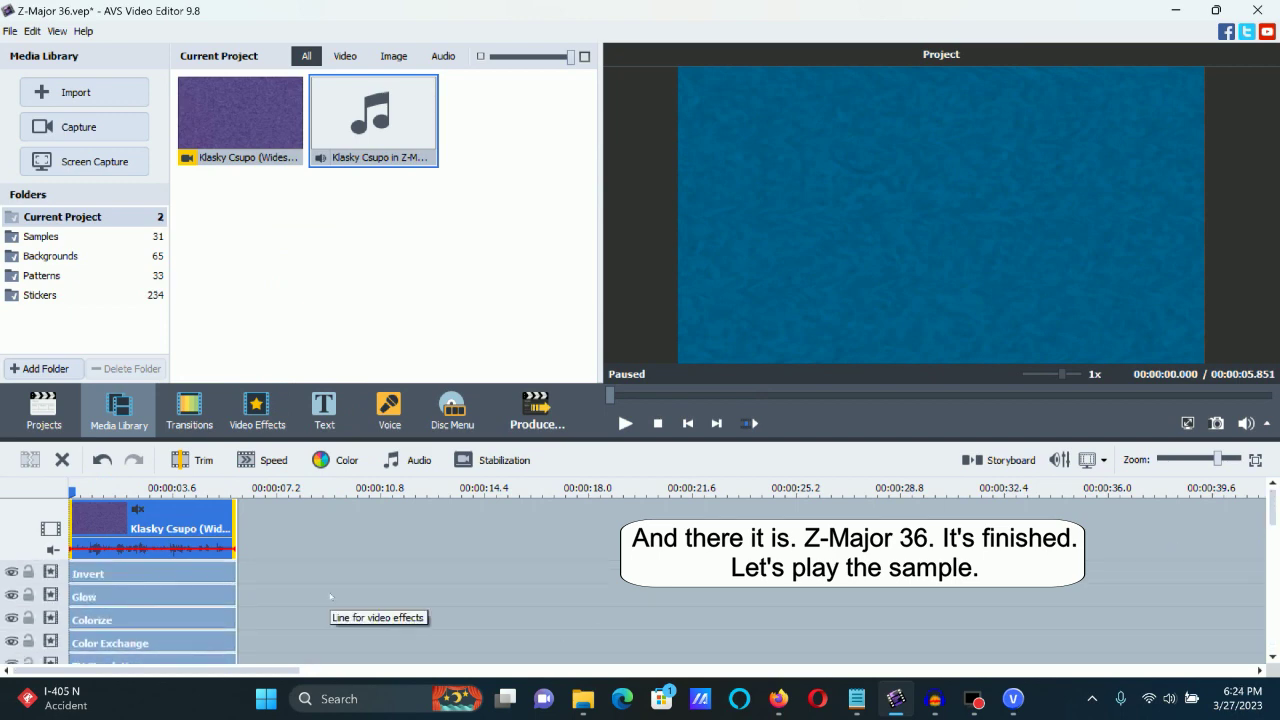
click(626, 424)
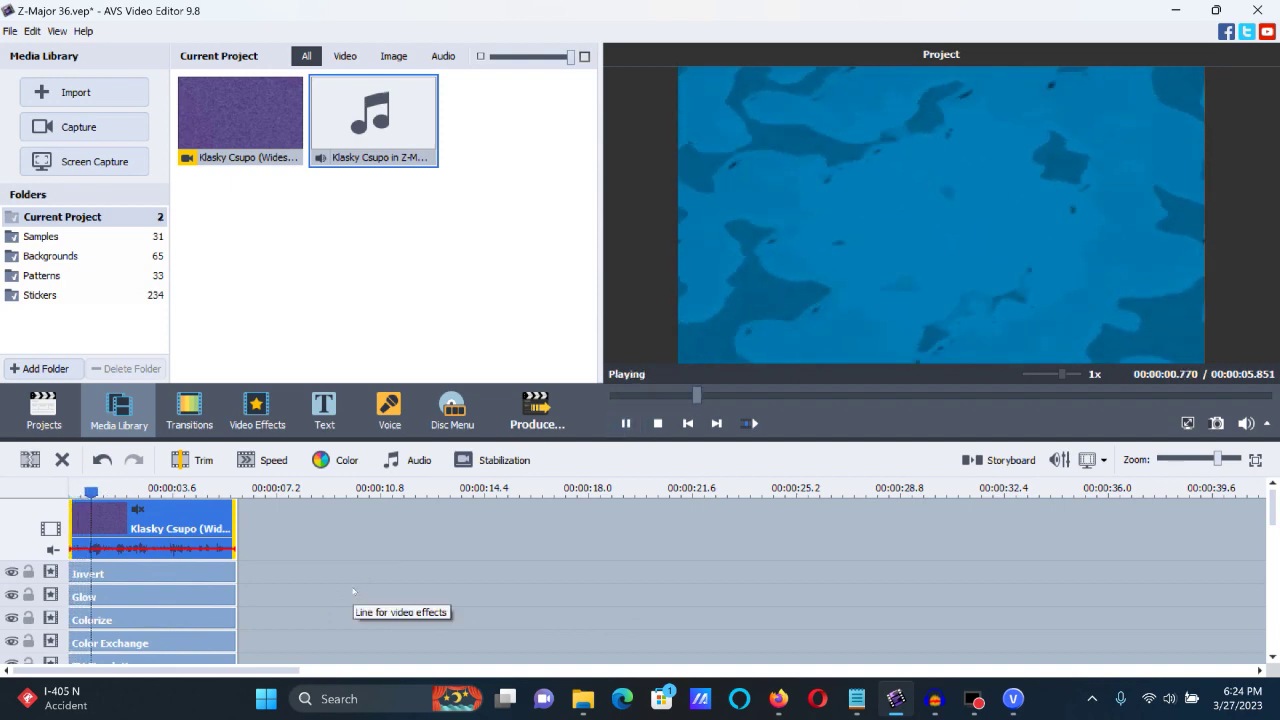